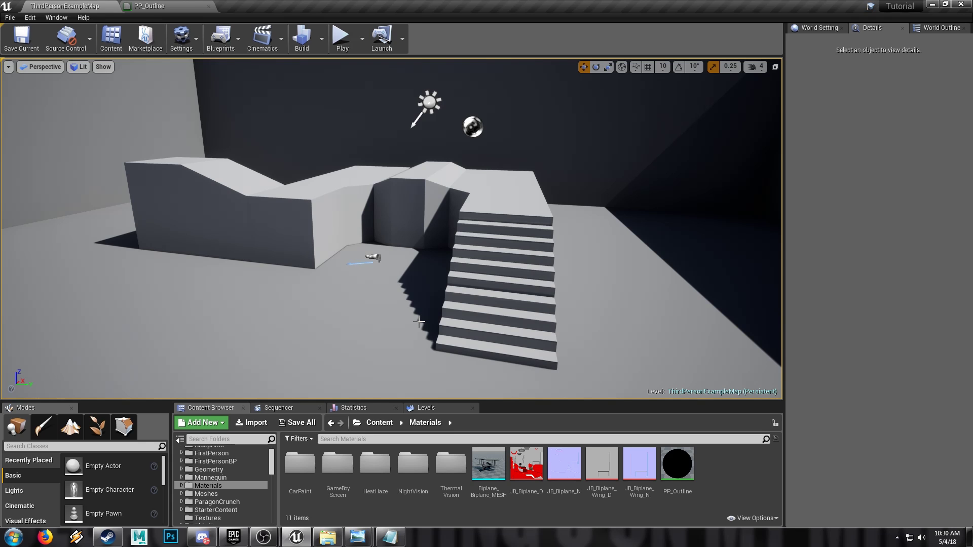
Step: Open the Biplane_Biplane_MESH asset and look over the untextured model and its material slots
{"action": "mouse_move", "coordinate": [385, 314]}
{"action": "right_mouse_down"}
{"action": "mouse_move", "coordinate": [368, 305]}
{"action": "mouse_move", "coordinate": [385, 313]}
{"action": "right_mouse_up"}
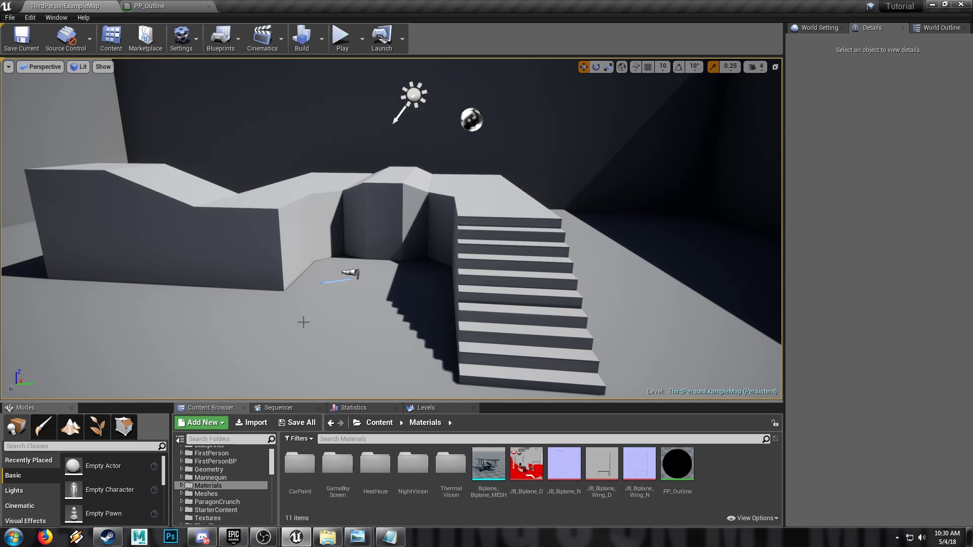
{"action": "right_click_drag", "start_coordinate": [303, 322], "coordinate": [293, 322]}
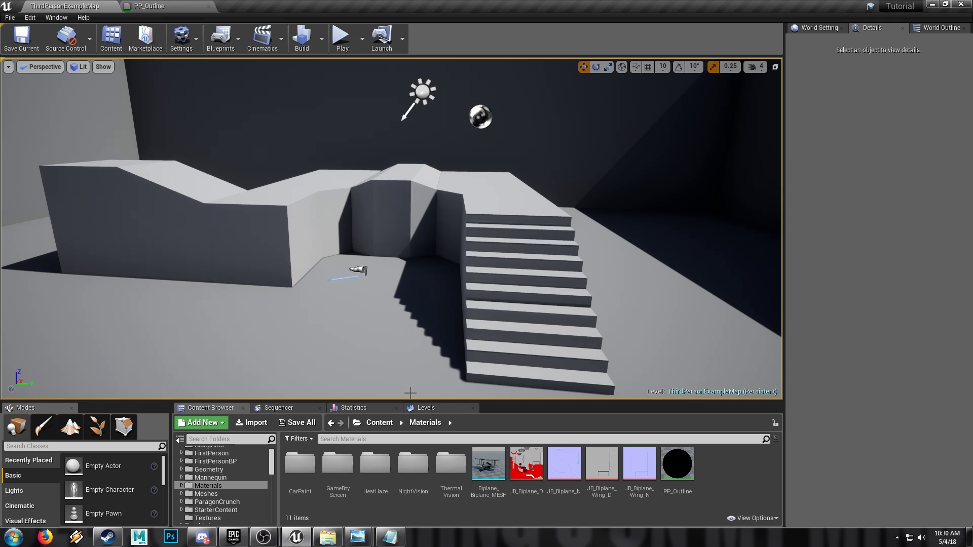
{"action": "left_click", "coordinate": [488, 463]}
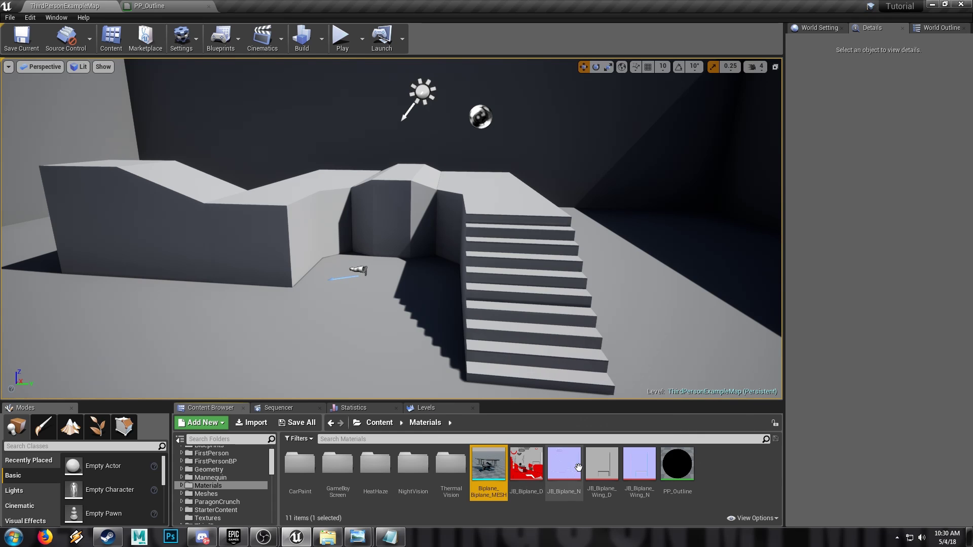
{"action": "right_click_drag", "start_coordinate": [337, 334], "coordinate": [304, 334]}
{"action": "double_click", "coordinate": [496, 472]}
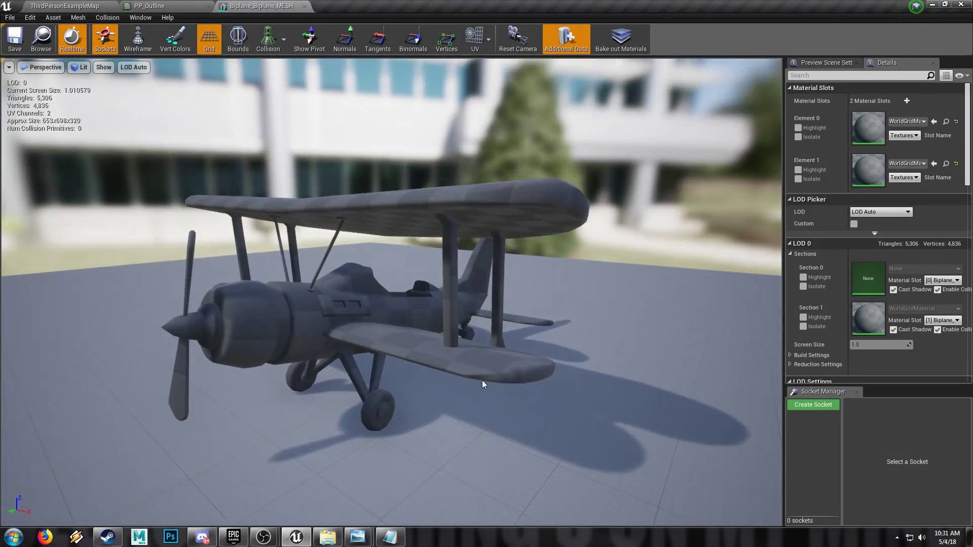
{"action": "mouse_move", "coordinate": [482, 384]}
{"action": "left_mouse_down"}
{"action": "mouse_move", "coordinate": [299, 385]}
{"action": "mouse_move", "coordinate": [516, 384]}
{"action": "mouse_move", "coordinate": [479, 380]}
{"action": "left_mouse_up"}
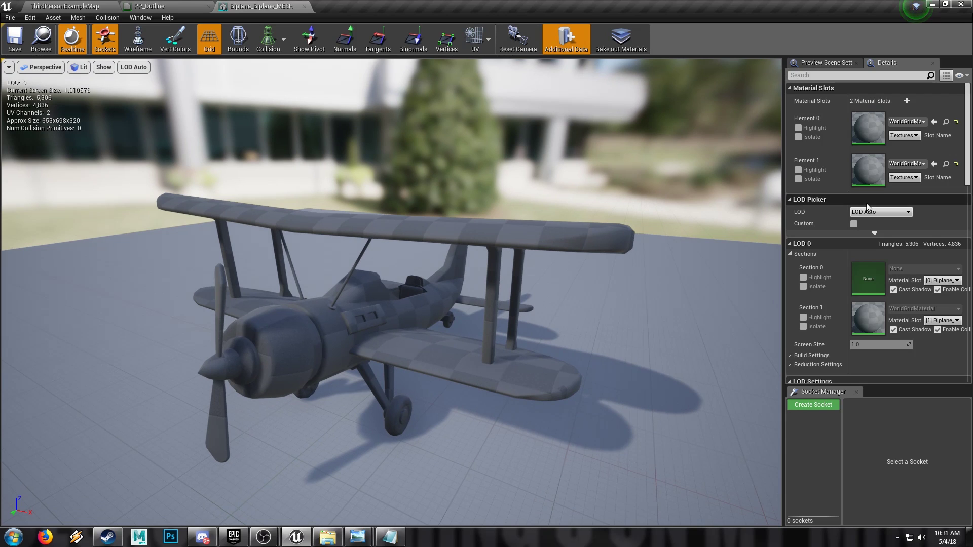
Step: Return to the level's Materials folder and create a material from the JB_Biplane_D texture, keeping its default name
{"action": "left_click", "coordinate": [91, 5]}
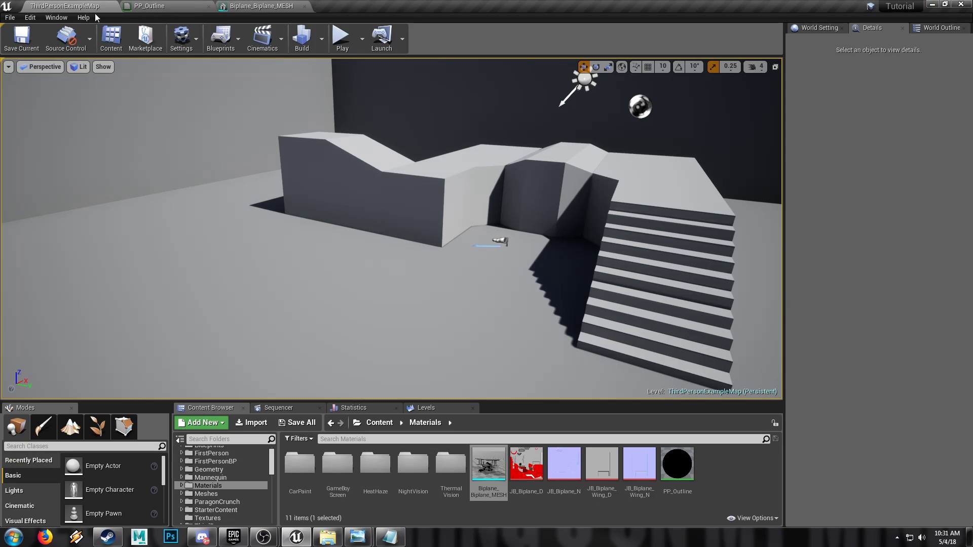
{"action": "right_click", "coordinate": [520, 457]}
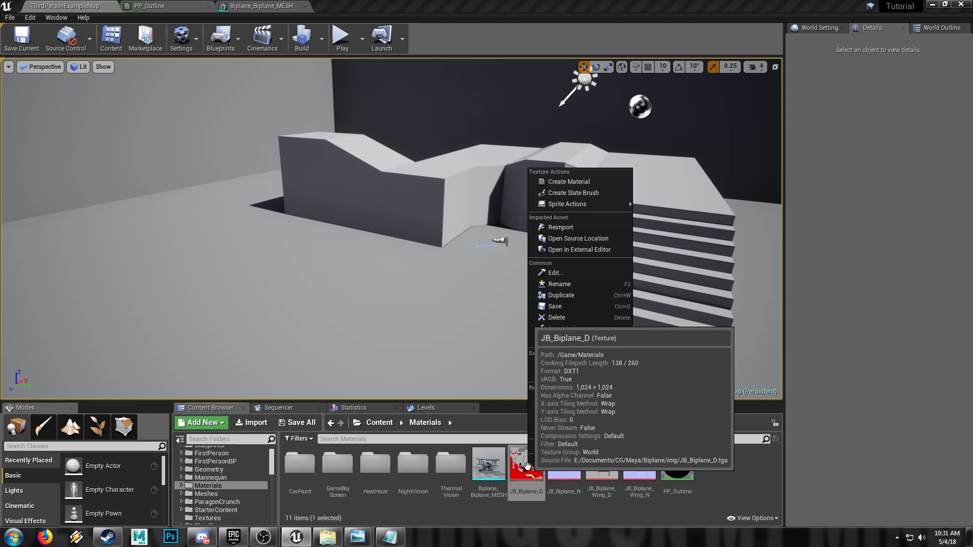
{"action": "left_click", "coordinate": [567, 181]}
{"action": "key", "text": "Return"}
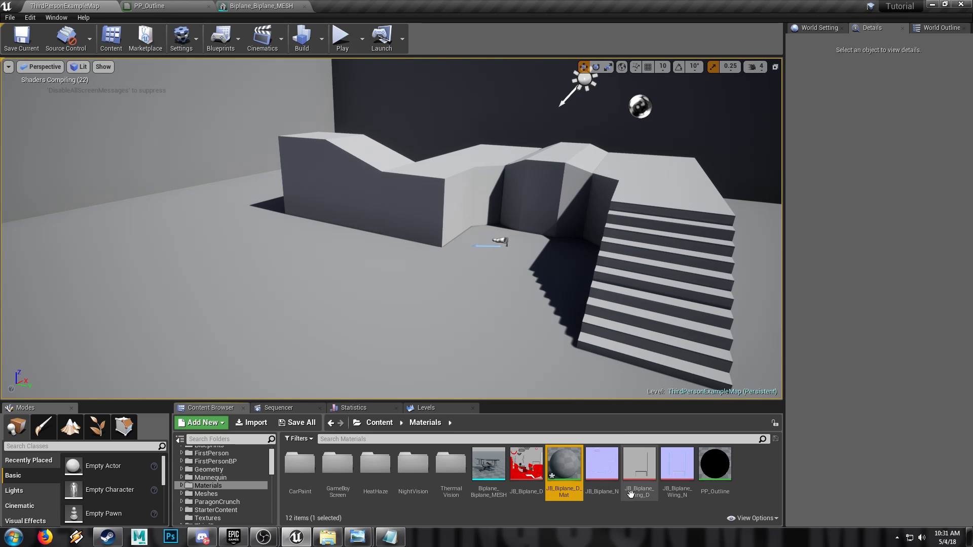
Step: Open the JB_Biplane_D_Mat material and move its texture sample farther away from the material result node
{"action": "double_click", "coordinate": [566, 475]}
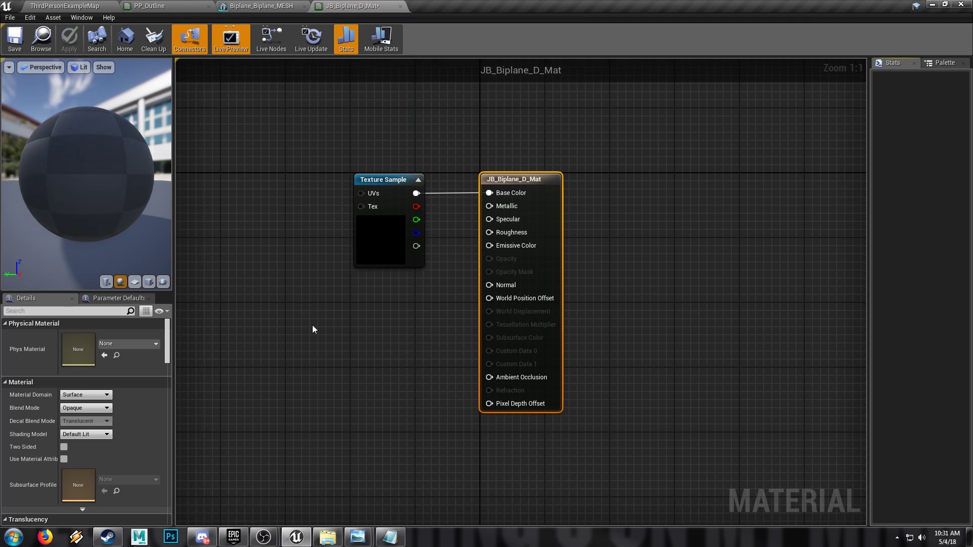
{"action": "left_click", "coordinate": [423, 238]}
{"action": "left_click_drag", "start_coordinate": [422, 238], "coordinate": [371, 218]}
{"action": "left_click", "coordinate": [409, 265]}
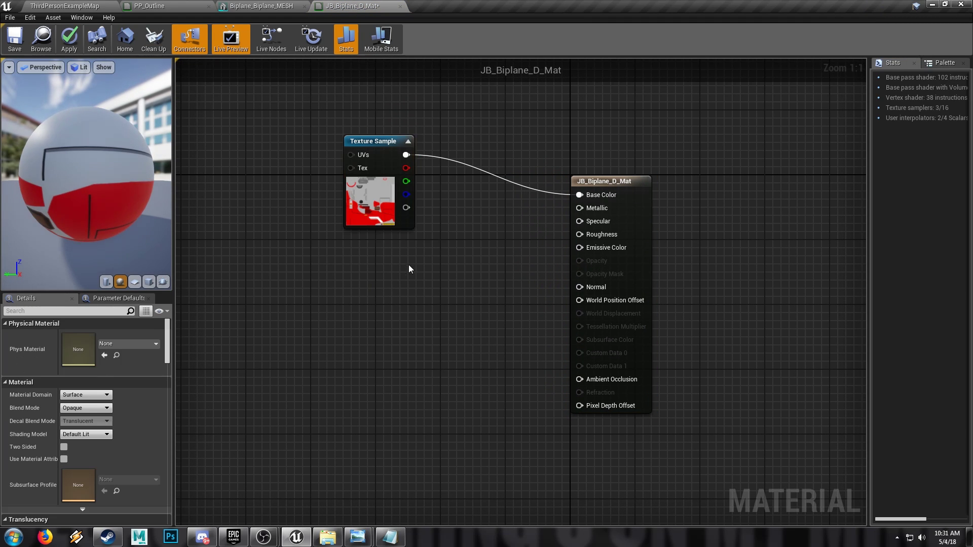
Step: Add a Constant node with value 1 and connect it to the material's Roughness input
{"action": "key", "text": "1"}
{"action": "left_click", "coordinate": [457, 247]}
{"action": "left_click_drag", "start_coordinate": [463, 255], "coordinate": [579, 235]}
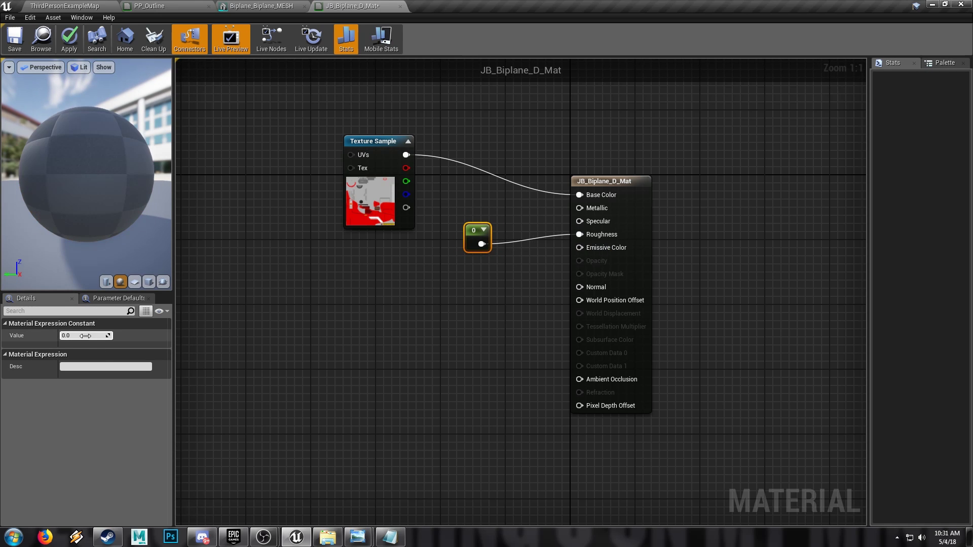
{"action": "type", "text": "1"}
{"action": "key", "text": "Return"}
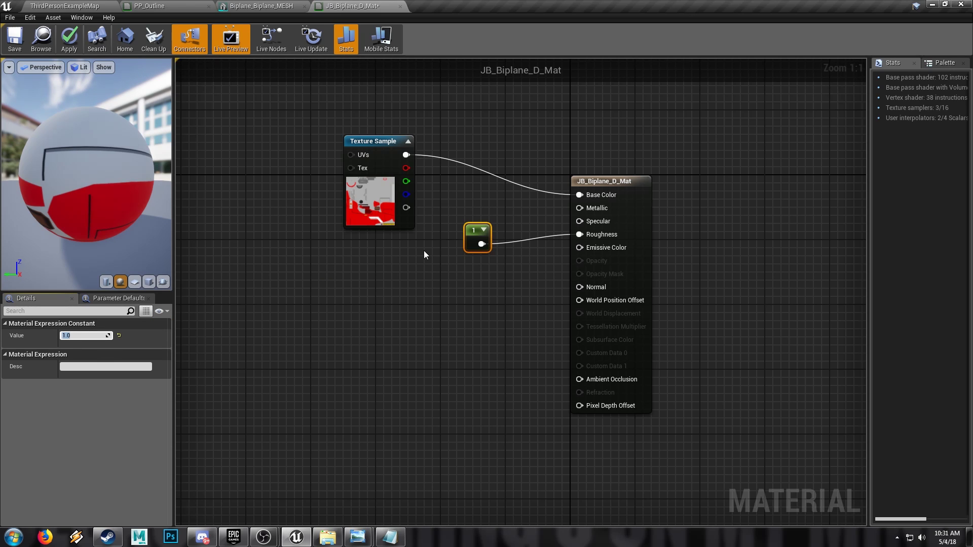
Step: Add a second Texture Sample node below the first and assign the JB_Biplane_N texture to it
{"action": "left_click", "coordinate": [376, 274]}
{"action": "left_click", "coordinate": [328, 284]}
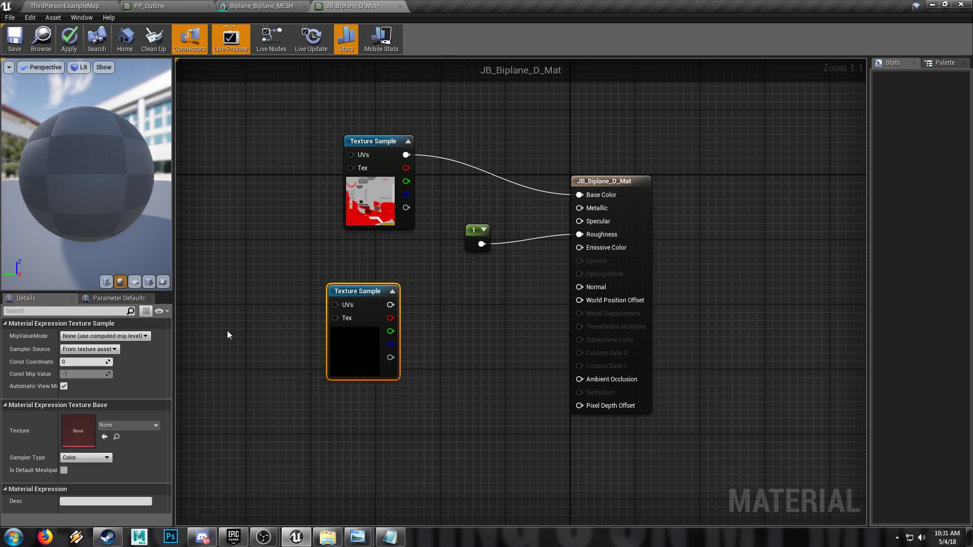
{"action": "left_click", "coordinate": [124, 425]}
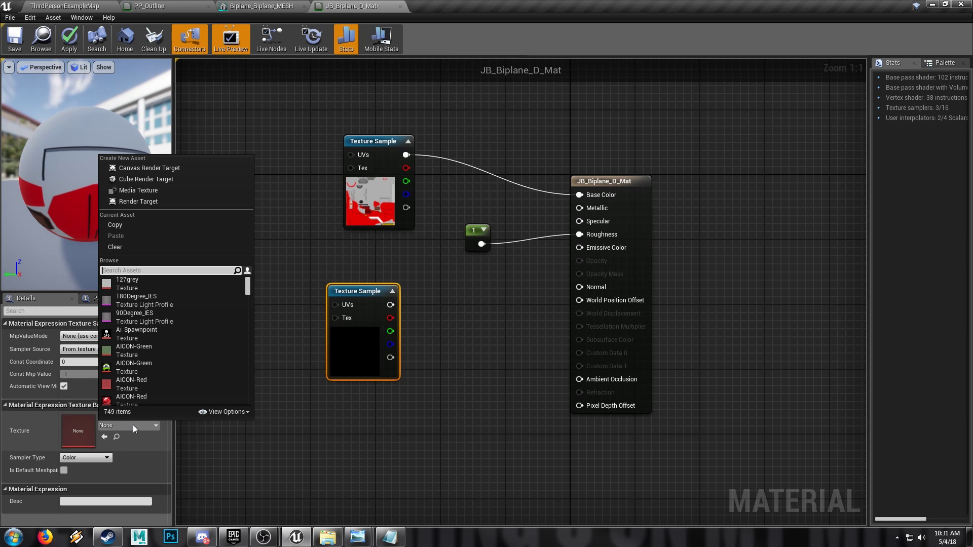
{"action": "type", "text": "biplane"}
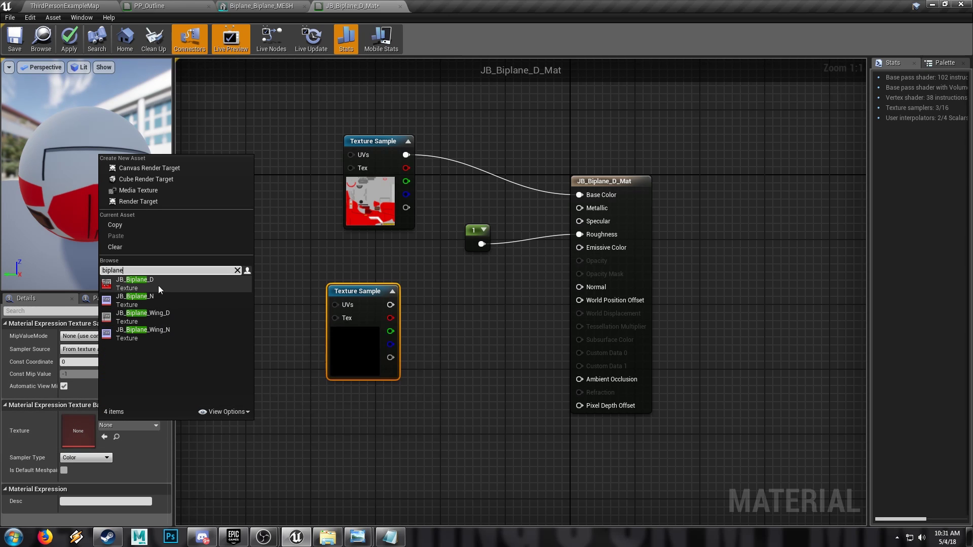
{"action": "left_click", "coordinate": [150, 298]}
Step: Convert the JB_Biplane_N texture sample to a parameter named Normal
{"action": "right_click", "coordinate": [365, 289]}
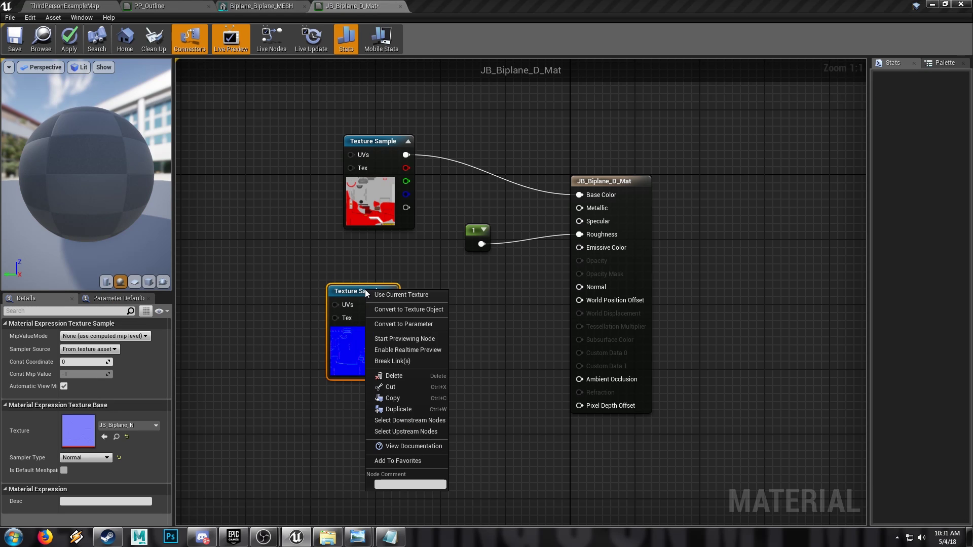
{"action": "left_click", "coordinate": [386, 325]}
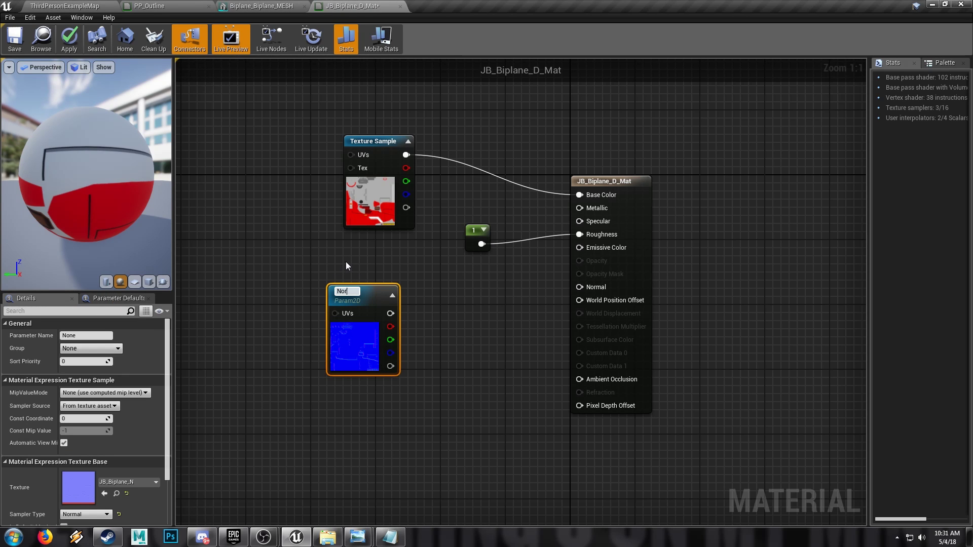
{"action": "type", "text": "Normal"}
{"action": "key", "text": "Return"}
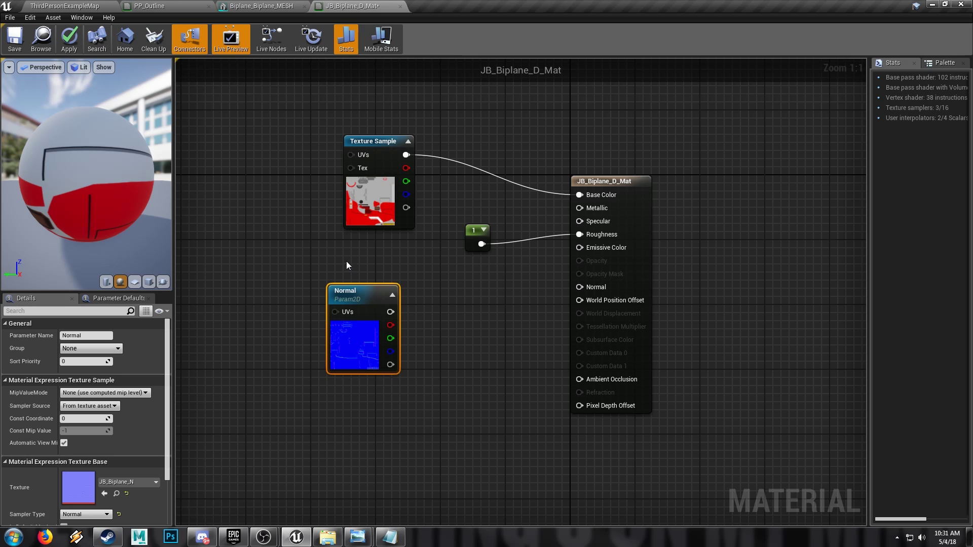
Step: Convert the JB_Biplane_D texture sample to a parameter named Diffuse
{"action": "left_click", "coordinate": [385, 148]}
{"action": "right_click", "coordinate": [385, 149]}
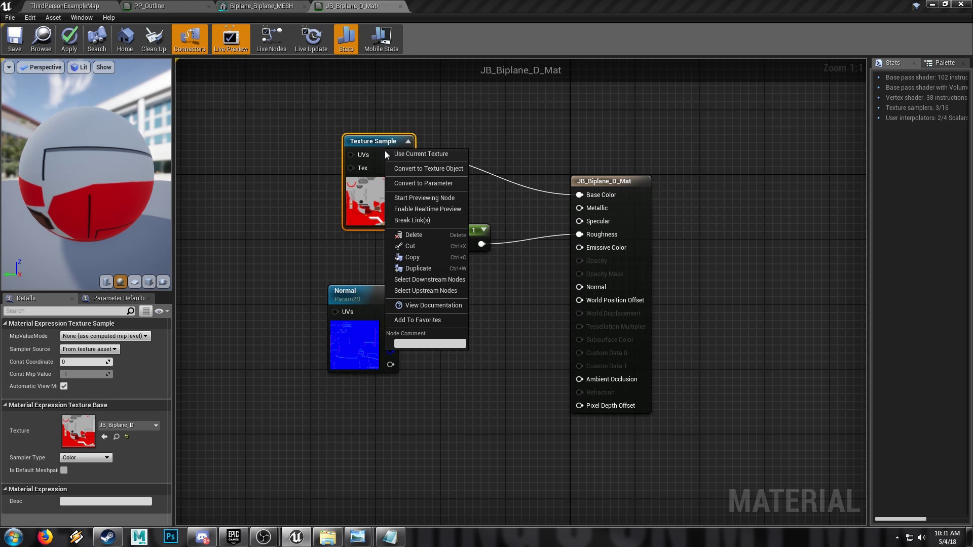
{"action": "left_click", "coordinate": [405, 183]}
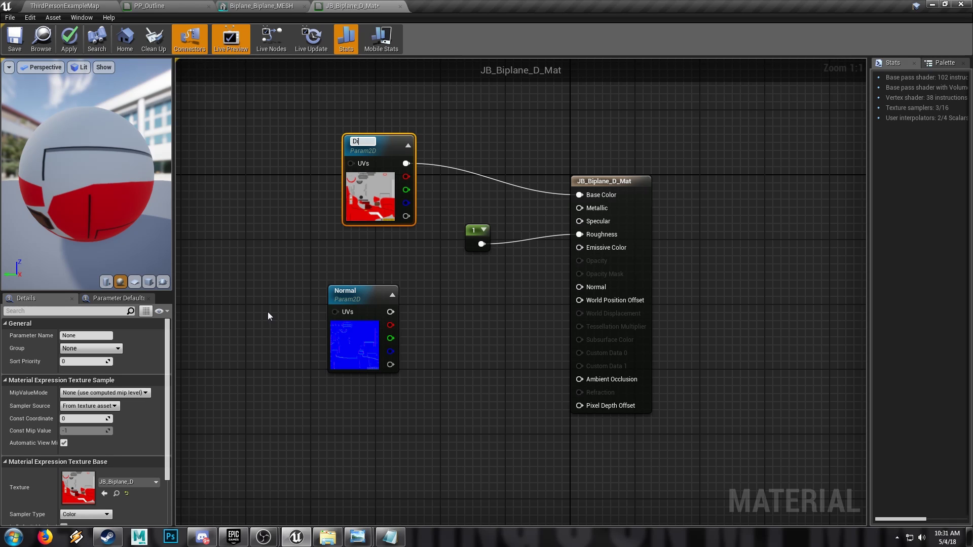
{"action": "type", "text": "Diffuse"}
{"action": "key", "text": "Return"}
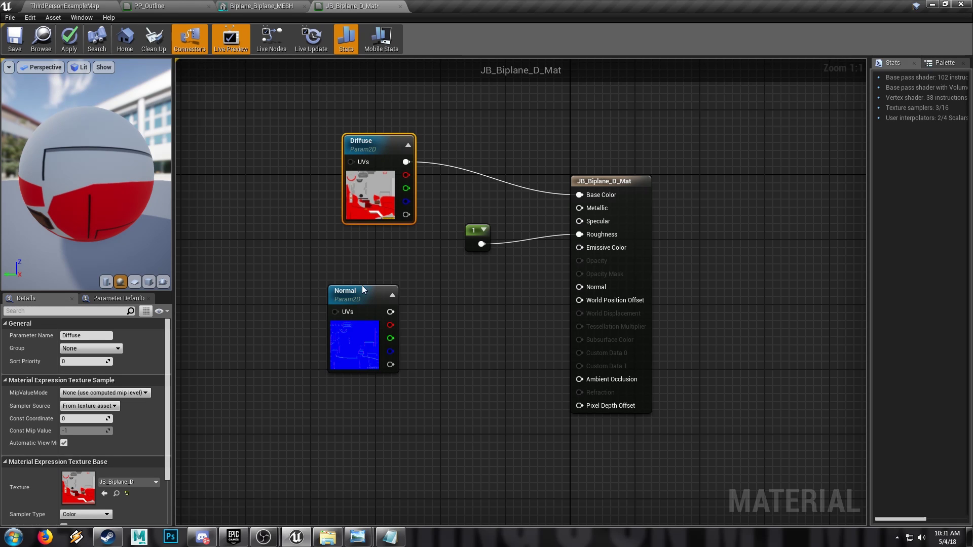
Step: Shift the Normal node aside and add a Constant3Vector below it with its B value set to 1
{"action": "left_click_drag", "start_coordinate": [353, 293], "coordinate": [326, 272]}
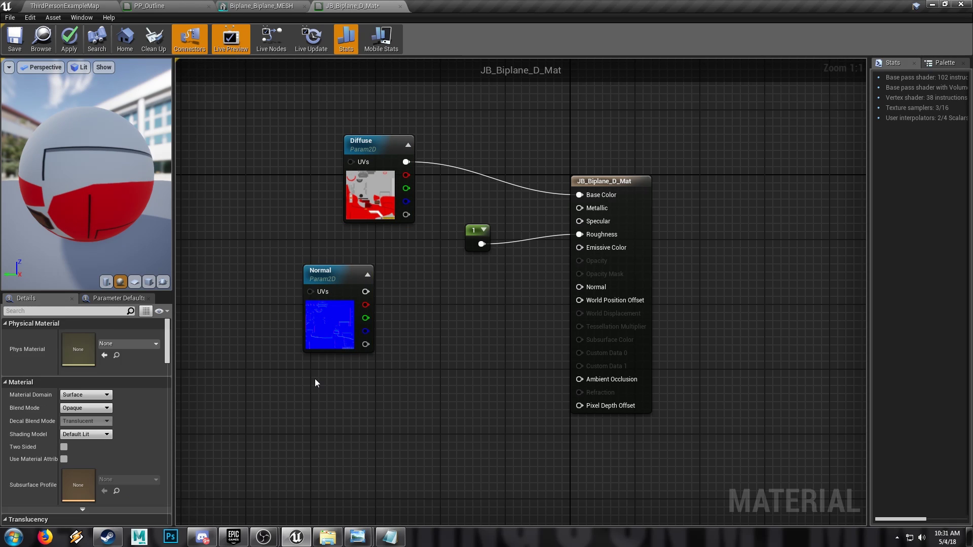
{"action": "left_click", "coordinate": [315, 379]}
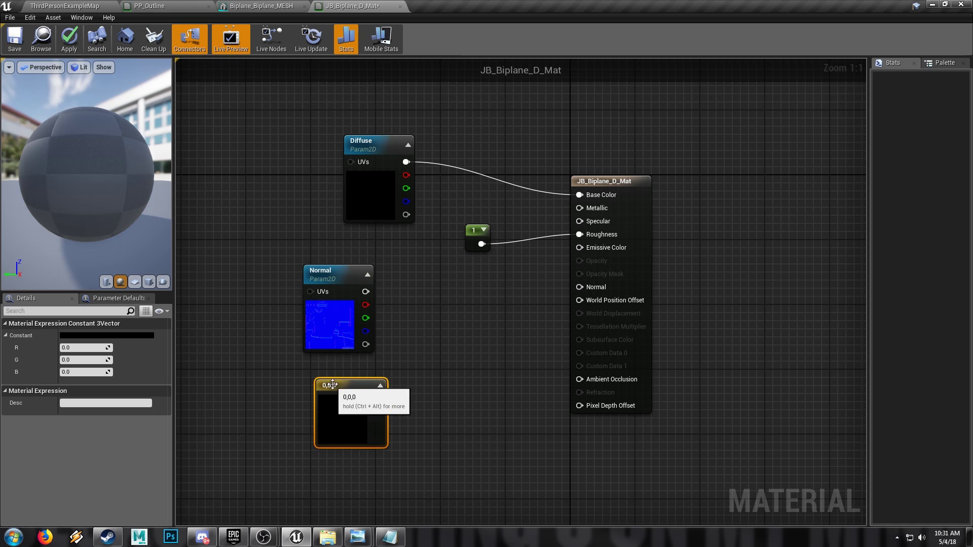
{"action": "left_click", "coordinate": [97, 378]}
{"action": "type", "text": "1"}
{"action": "key", "text": "Return"}
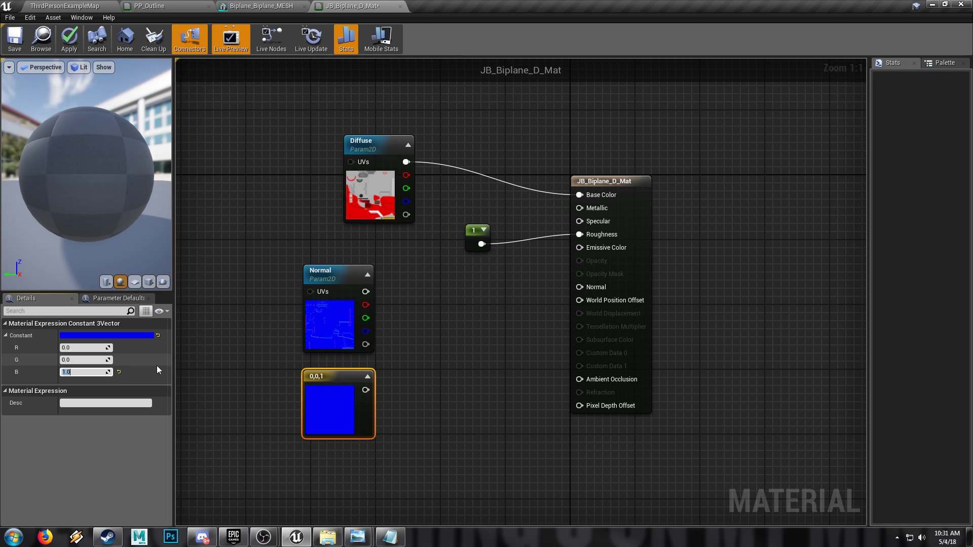
Step: Add a LinearInterpolate node with the Normal texture feeding A and the 0,0,1 vector feeding B
{"action": "left_click_drag", "start_coordinate": [364, 293], "coordinate": [440, 303]}
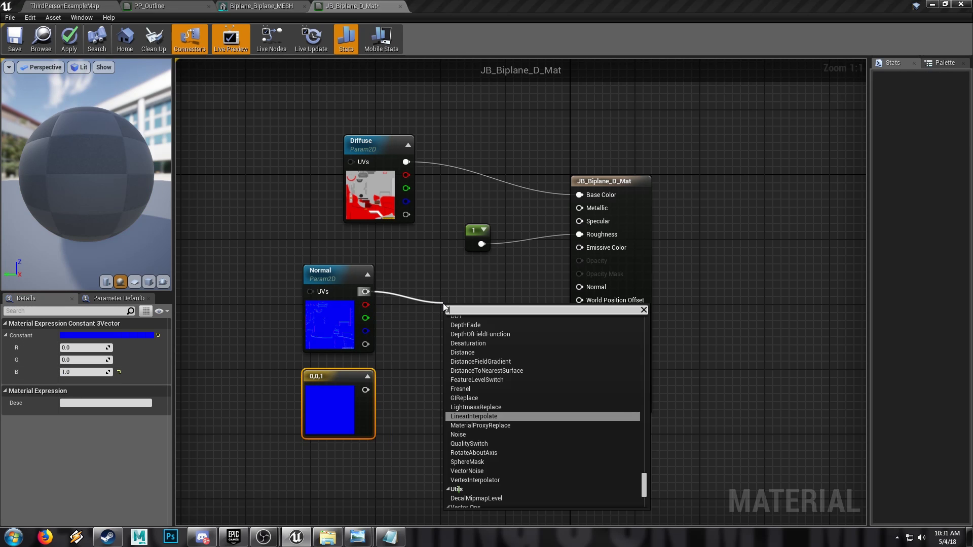
{"action": "type", "text": "ler"}
{"action": "scroll", "coordinate": [481, 462], "scroll_direction": "down", "scroll_amount": 1}
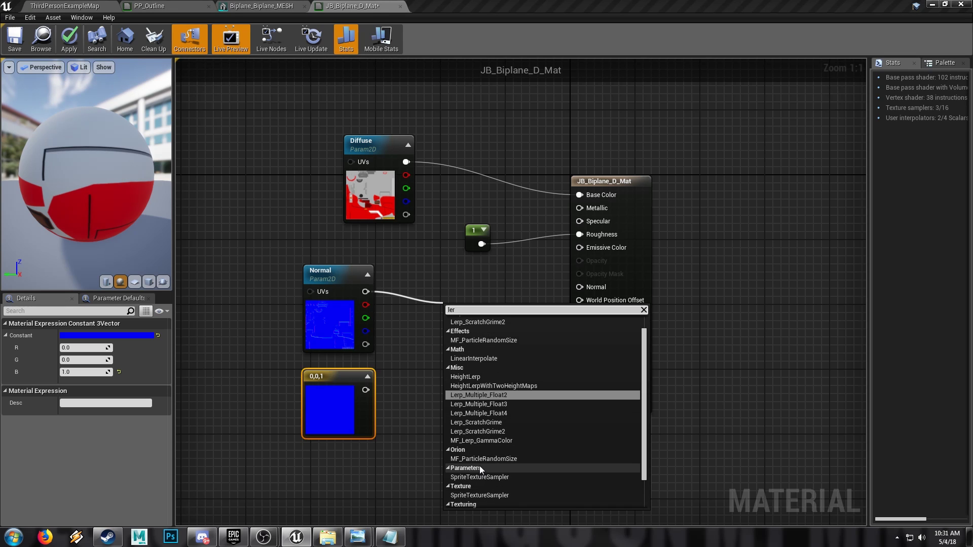
{"action": "left_click", "coordinate": [476, 358]}
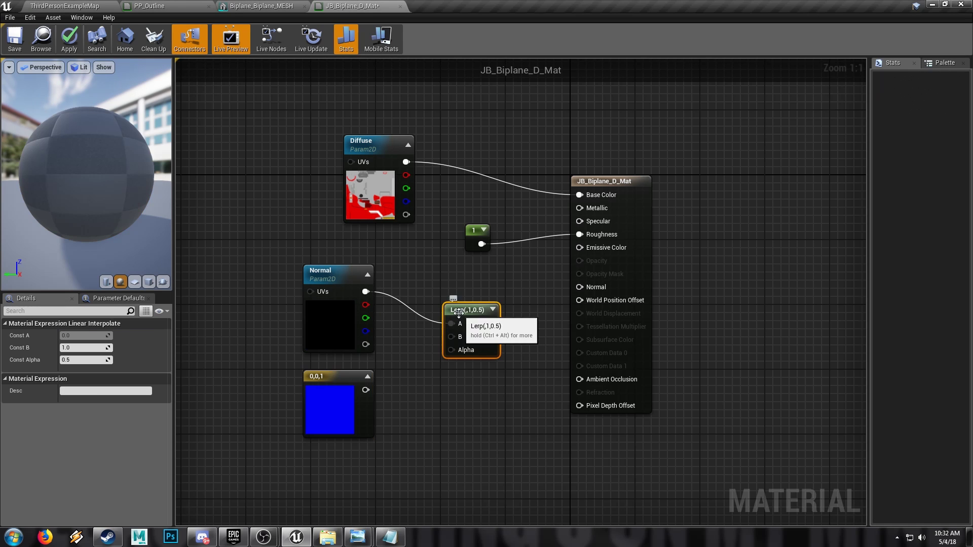
{"action": "left_click_drag", "start_coordinate": [365, 390], "coordinate": [451, 336]}
{"action": "left_click", "coordinate": [437, 413]}
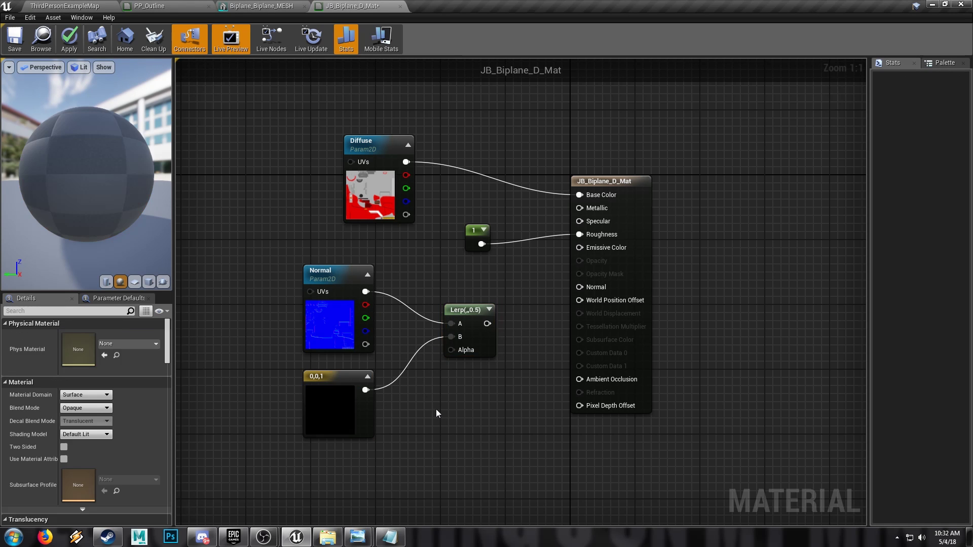
Step: Add a scalar parameter named sNormal Power for the Lerp's Alpha, connect the Lerp to the material's Normal input, and save the material
{"action": "left_click", "coordinate": [415, 406]}
{"action": "type", "text": "sNor"}
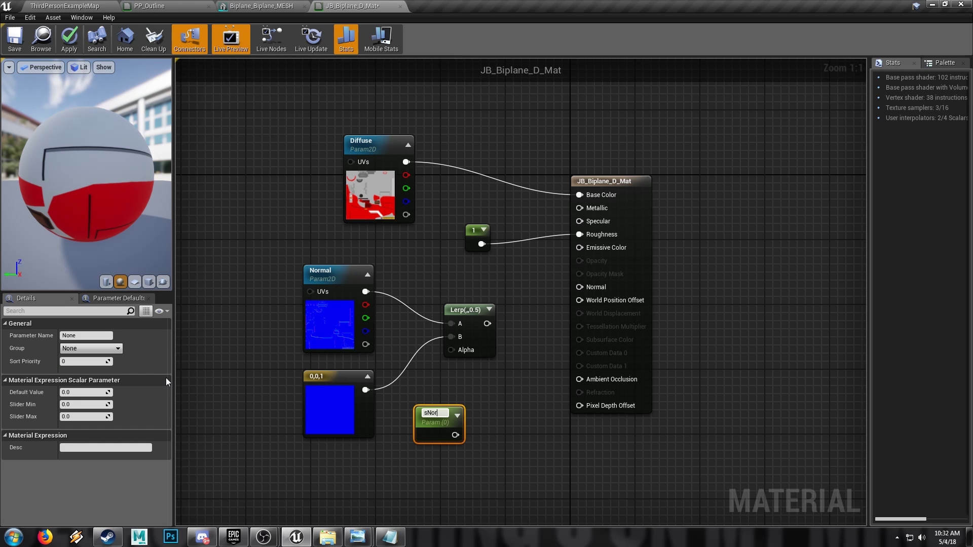
{"action": "type", "text": "mal Powe"}
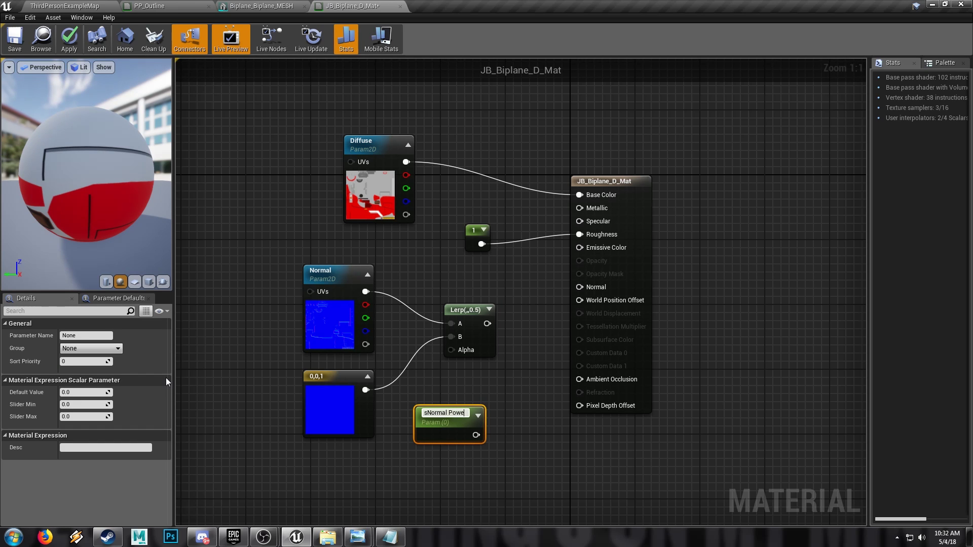
{"action": "type", "text": "r"}
{"action": "key", "text": "Return"}
{"action": "left_click_drag", "start_coordinate": [473, 433], "coordinate": [581, 287]}
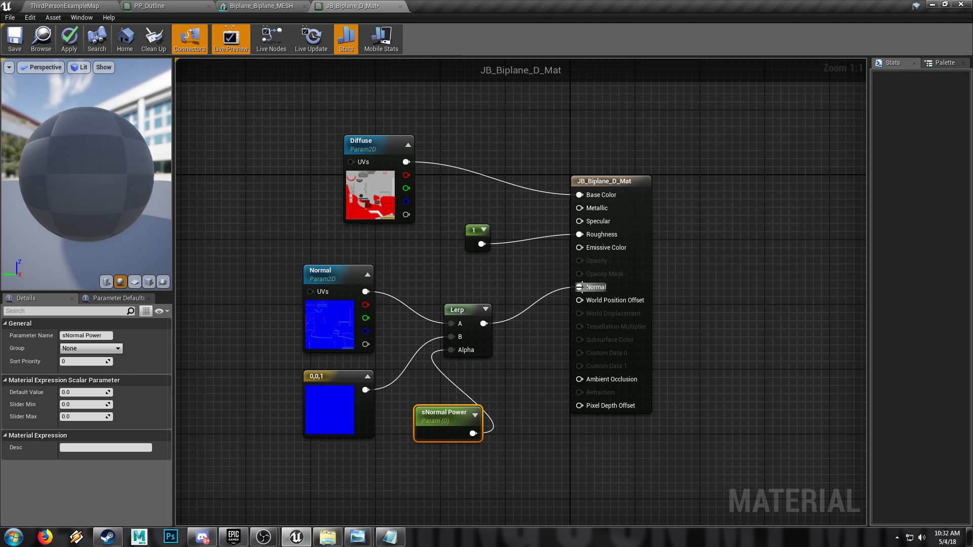
{"action": "left_click", "coordinate": [25, 41]}
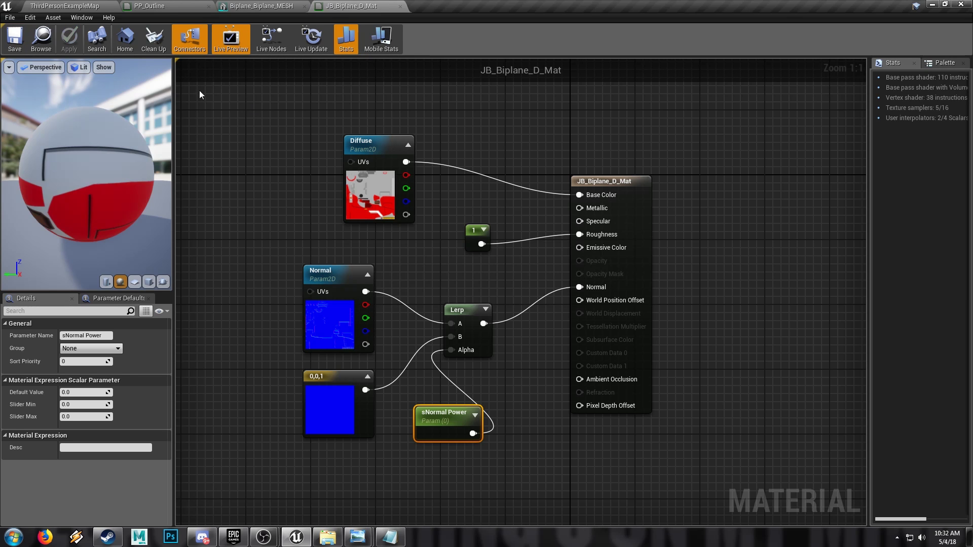
{"action": "left_click", "coordinate": [85, 6]}
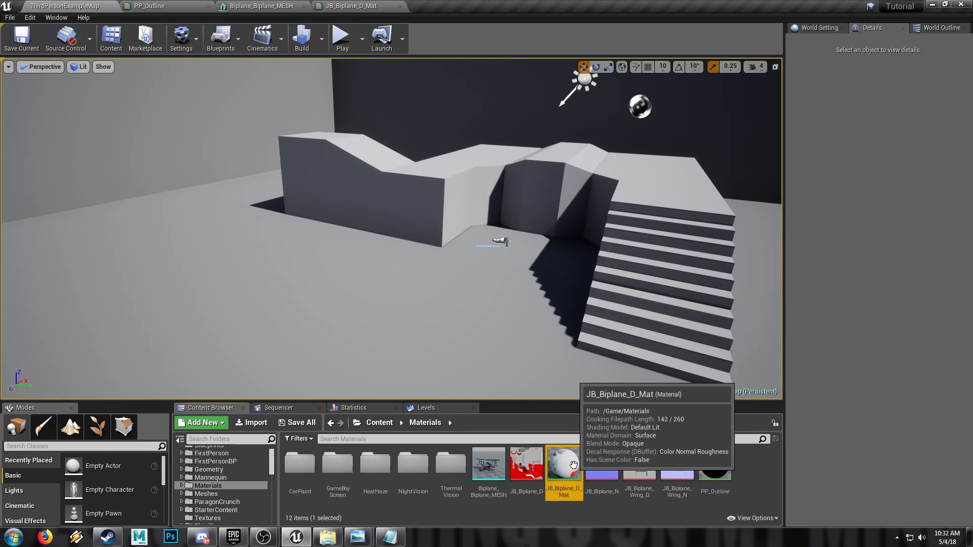
{"action": "key", "text": "ctrl+w"}
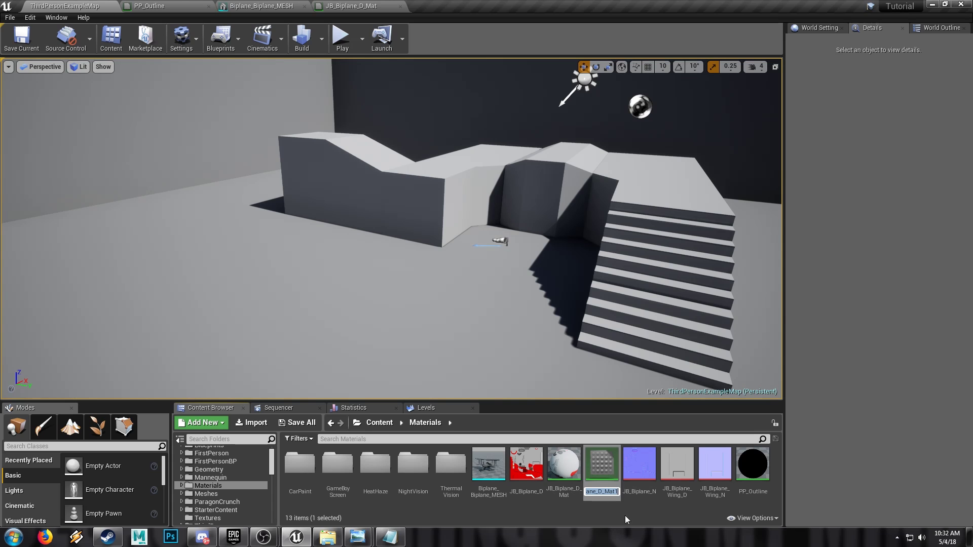
{"action": "key", "text": "Return"}
{"action": "key", "text": "Delete"}
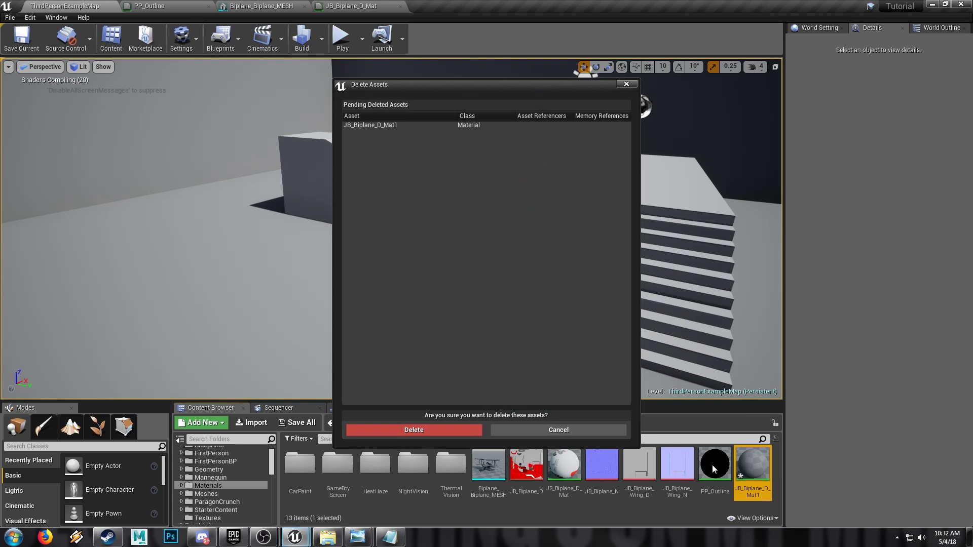
{"action": "left_click", "coordinate": [414, 430]}
Step: Create a material instance of JB_Biplane_D_Mat in the Materials folder and open it
{"action": "right_click", "coordinate": [553, 464]}
{"action": "mouse_move", "coordinate": [593, 323]}
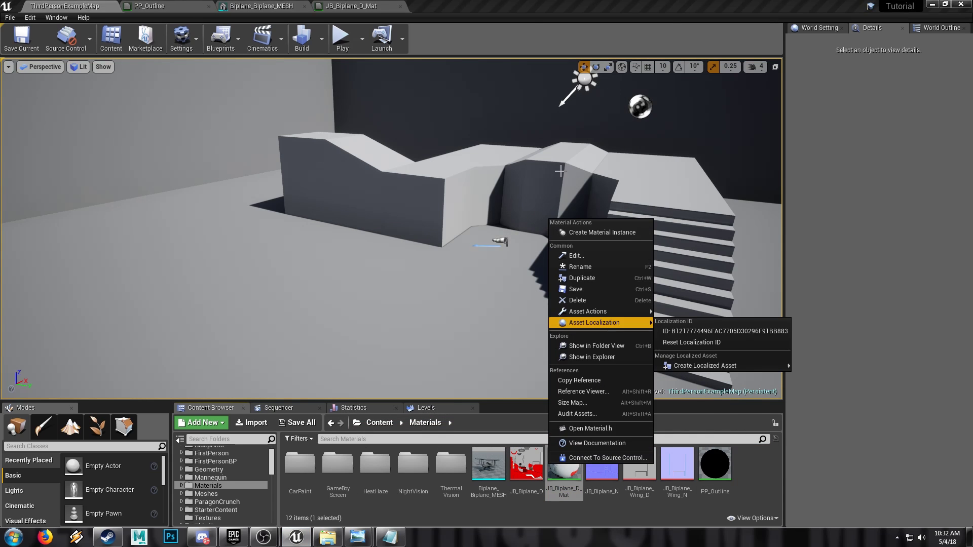
{"action": "left_click", "coordinate": [596, 232]}
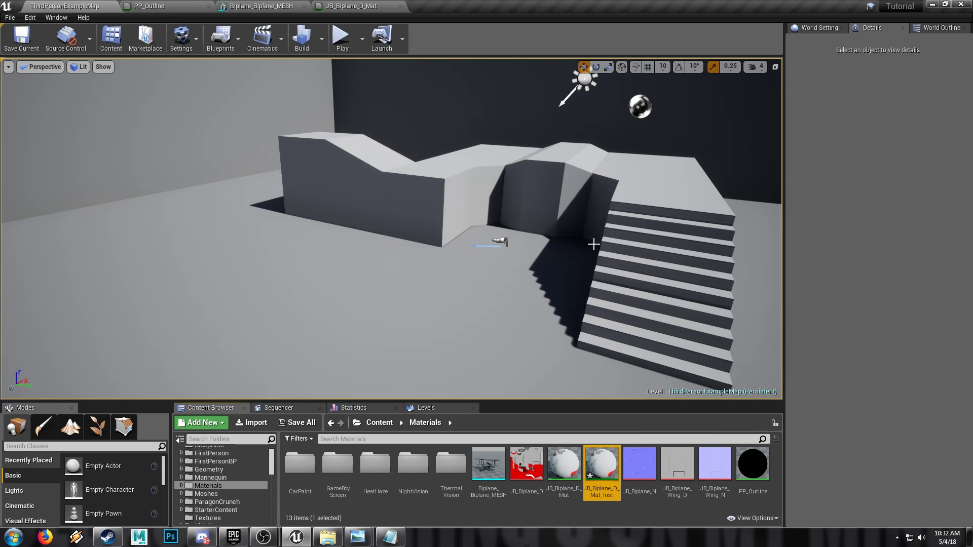
{"action": "double_click", "coordinate": [601, 464]}
Step: Override the instance's Diffuse with JB_Biplane_Wing_D and its Normal with JB_Biplane_Wing_N, then save and close it
{"action": "left_click", "coordinate": [795, 175]}
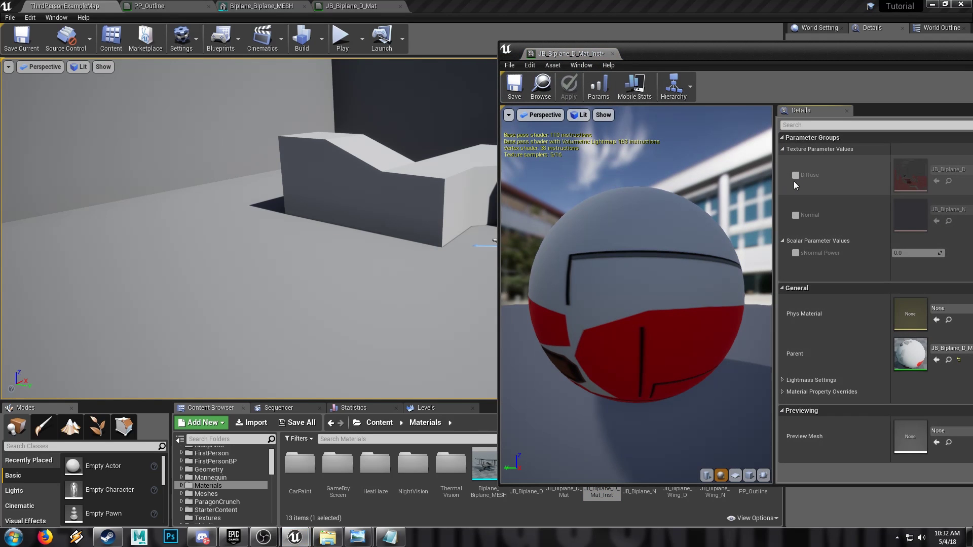
{"action": "left_click", "coordinate": [796, 215]}
{"action": "left_click_drag", "start_coordinate": [829, 51], "coordinate": [603, 51]}
{"action": "left_click", "coordinate": [719, 169]}
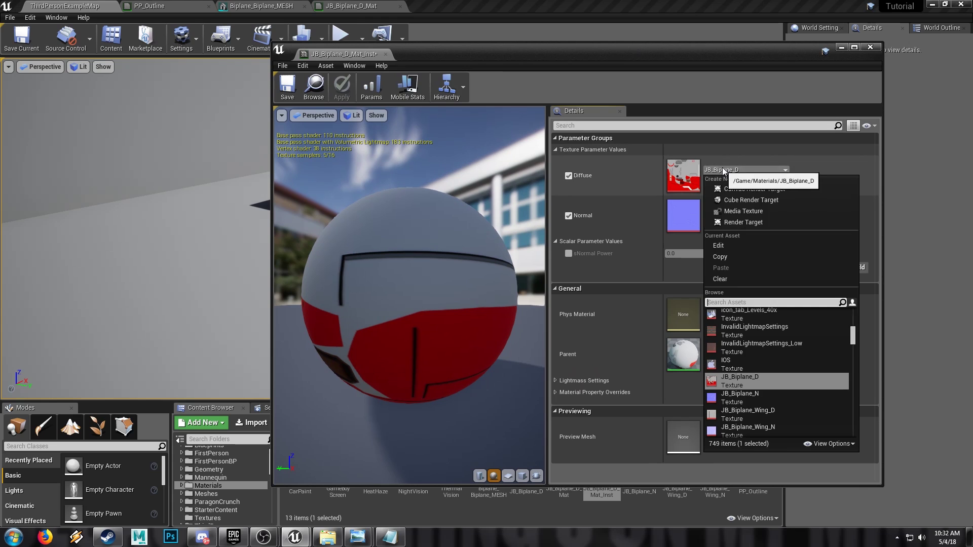
{"action": "left_click", "coordinate": [757, 411]}
{"action": "left_click", "coordinate": [746, 210]}
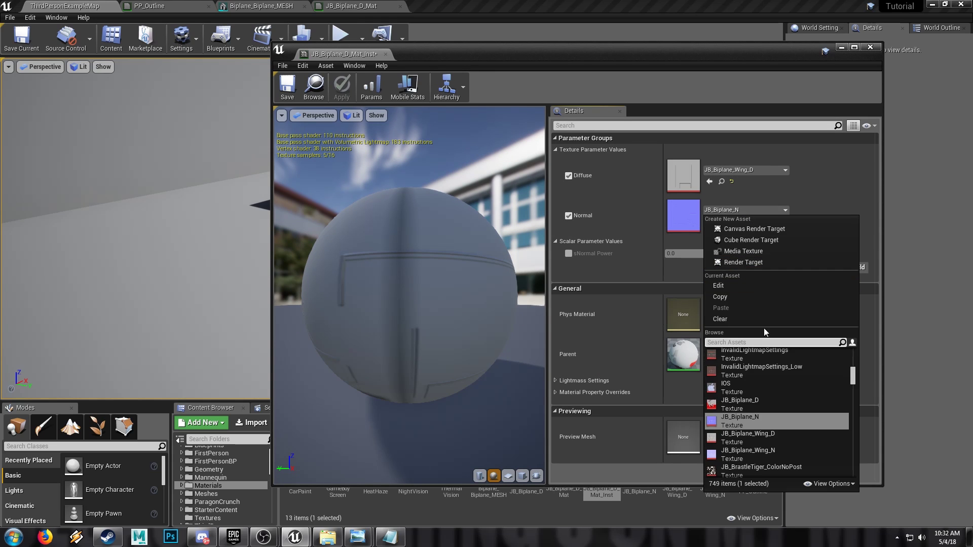
{"action": "left_click", "coordinate": [765, 451]}
{"action": "left_click", "coordinate": [288, 87]}
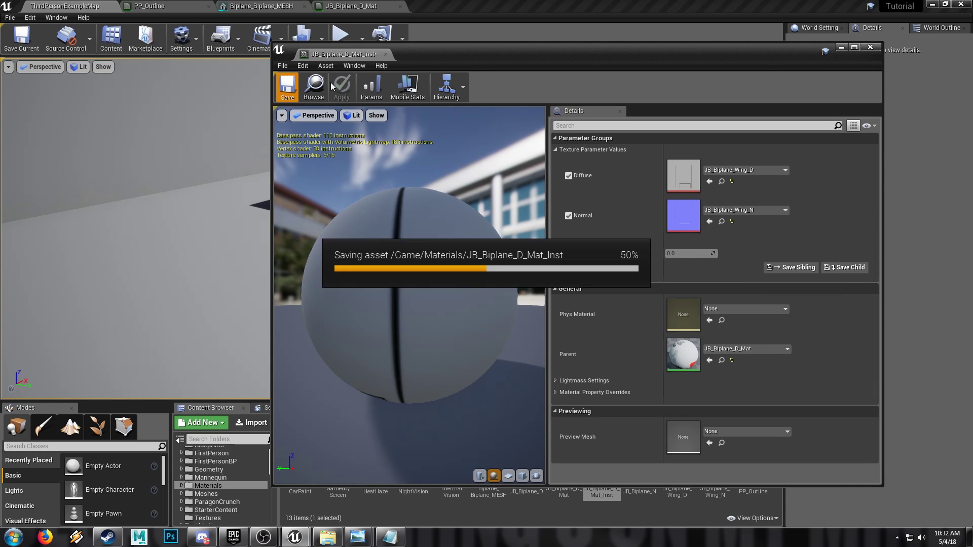
{"action": "left_click", "coordinate": [385, 54]}
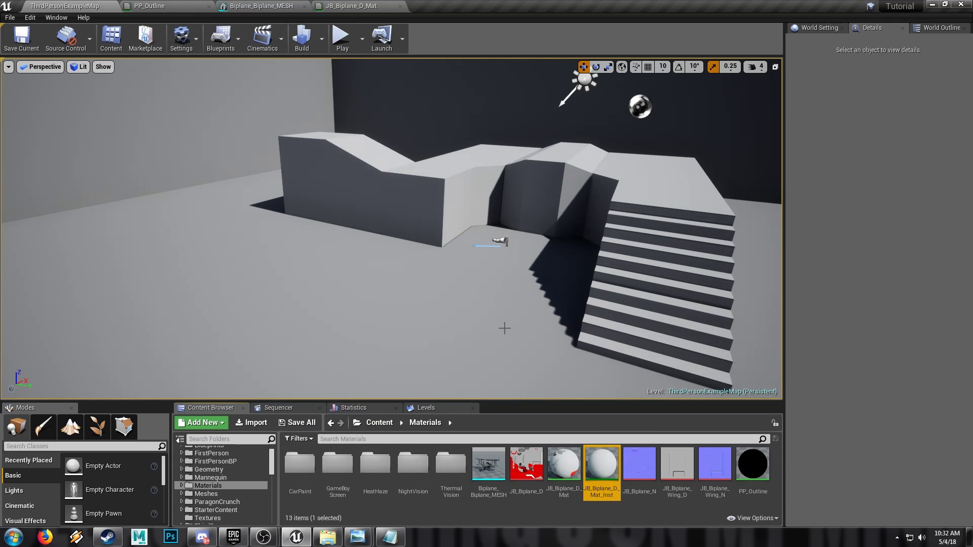
Step: Open the Biplane_Biplane_MESH static mesh and assign JB_Biplane_D_Mat_Inst to material slot Element 0
{"action": "double_click", "coordinate": [498, 456]}
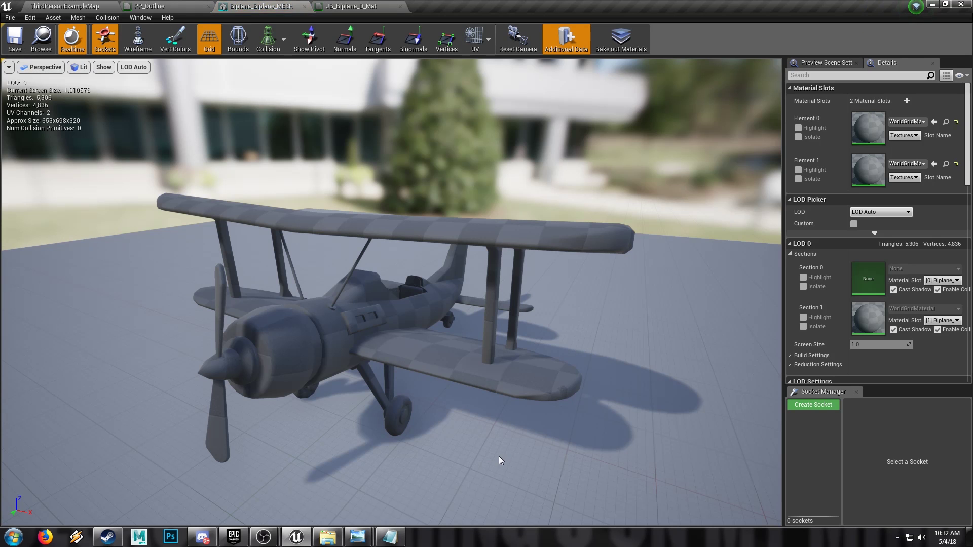
{"action": "left_click", "coordinate": [906, 122]}
{"action": "type", "text": "wing"}
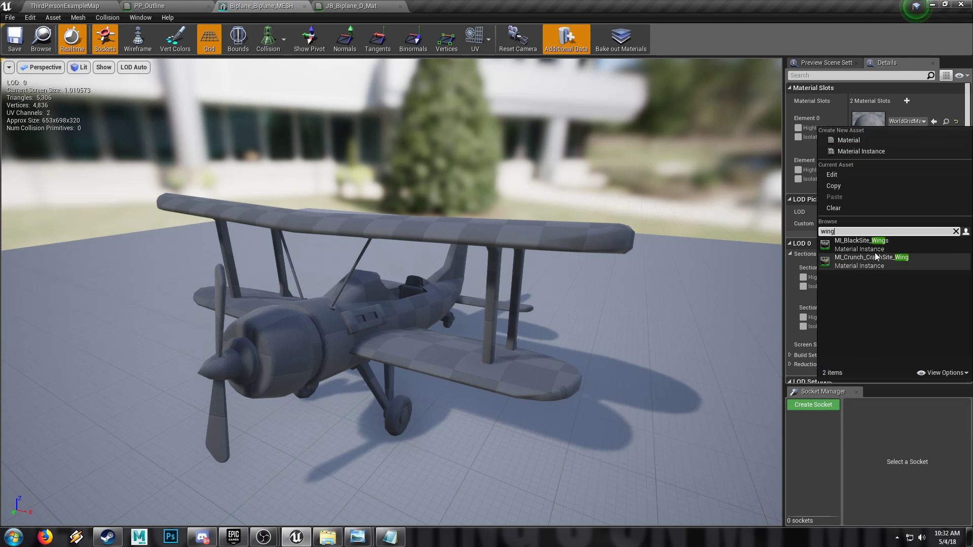
{"action": "key", "text": "BackSpace"}
{"action": "key", "text": "BackSpace"}
{"action": "key", "text": "BackSpace"}
{"action": "key", "text": "BackSpace"}
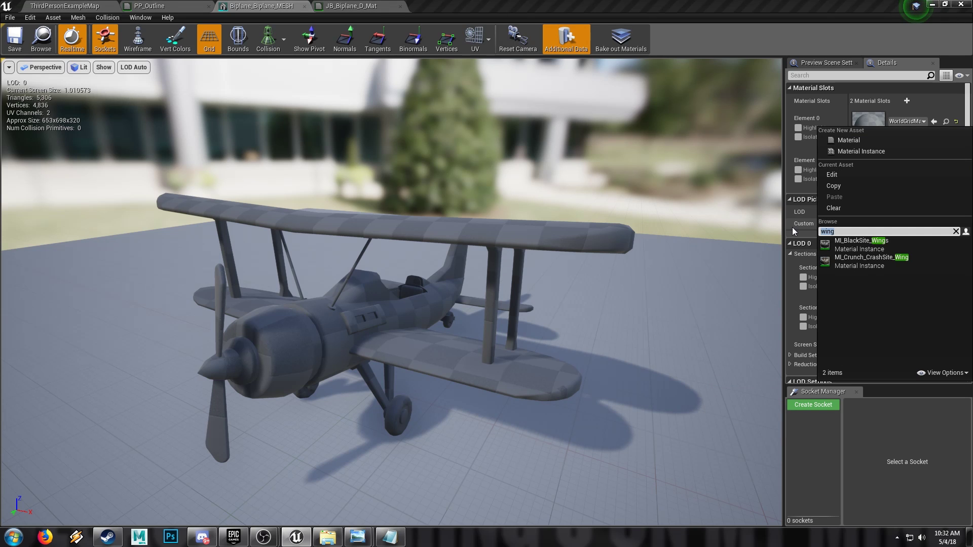
{"action": "type", "text": "biplane"}
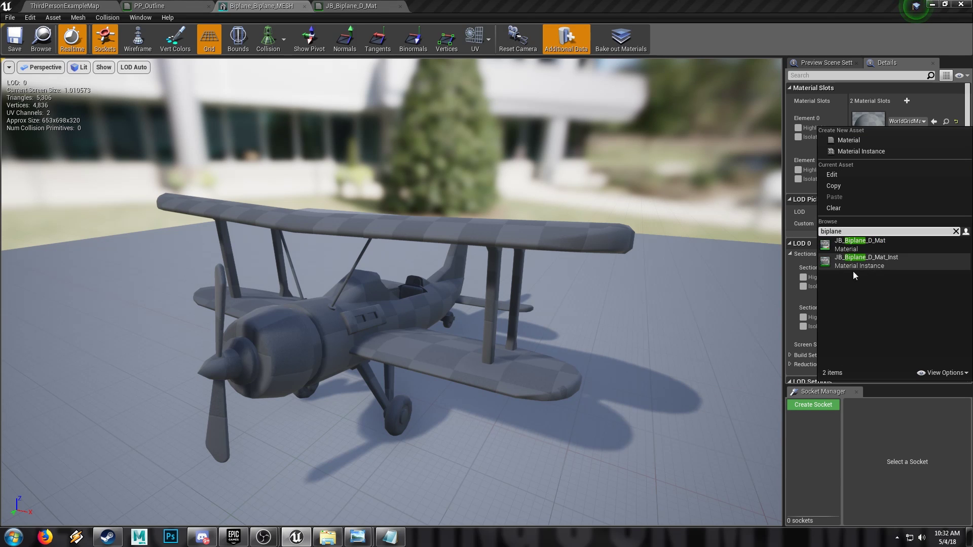
{"action": "left_click", "coordinate": [877, 245]}
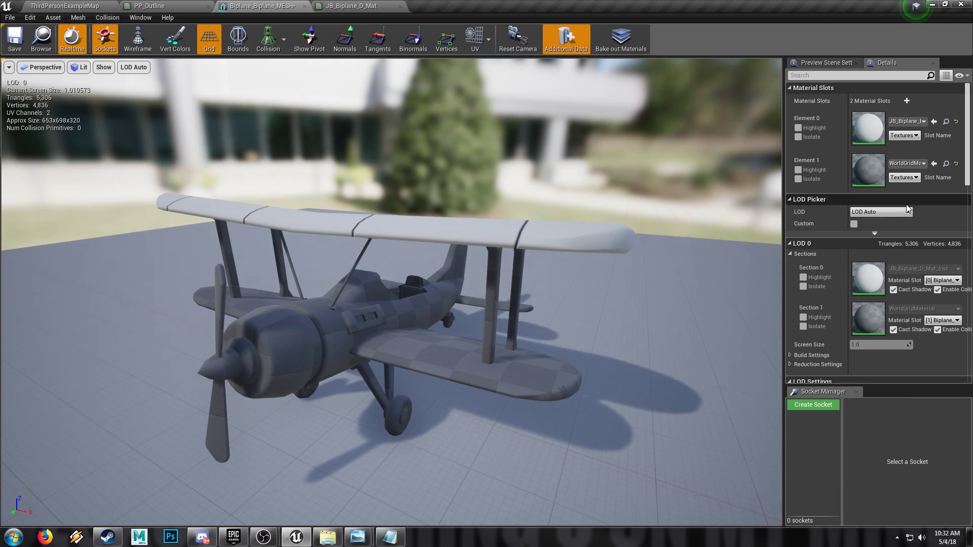
Step: Assign JB_Biplane_D_Mat to material slot Element 1 of the biplane mesh and save the mesh
{"action": "left_click", "coordinate": [915, 164]}
{"action": "type", "text": "biplane"}
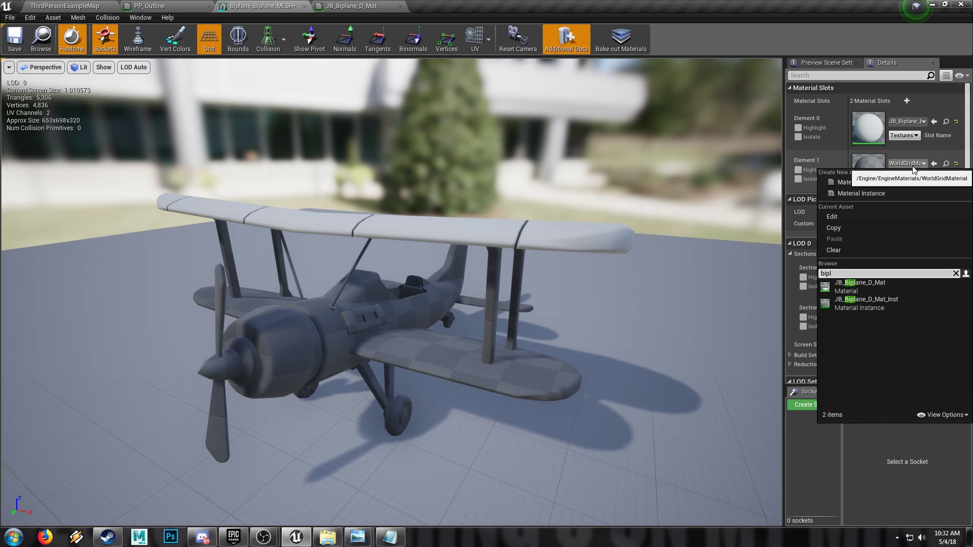
{"action": "left_click", "coordinate": [879, 284]}
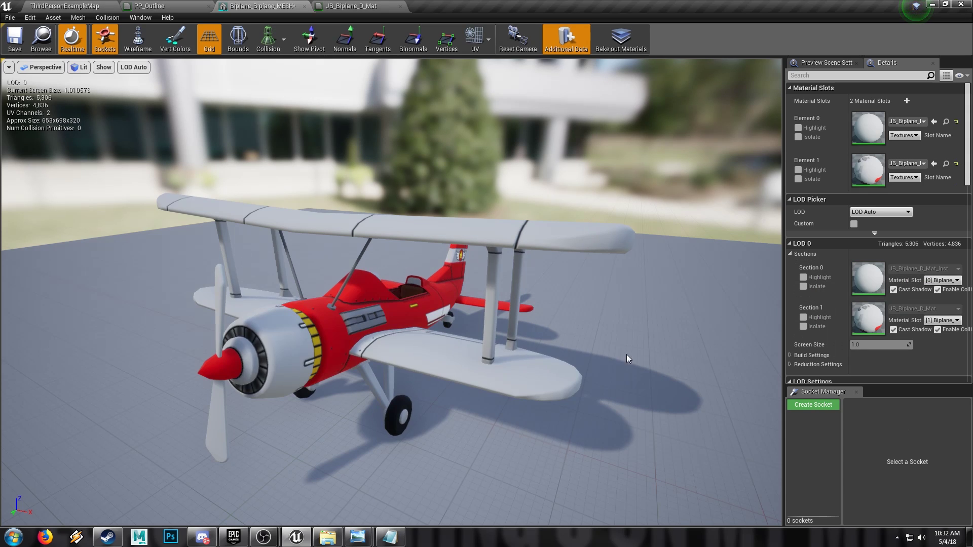
{"action": "left_click_drag", "start_coordinate": [628, 358], "coordinate": [582, 358], "text": "alt"}
{"action": "left_click_drag", "start_coordinate": [633, 334], "coordinate": [448, 243]}
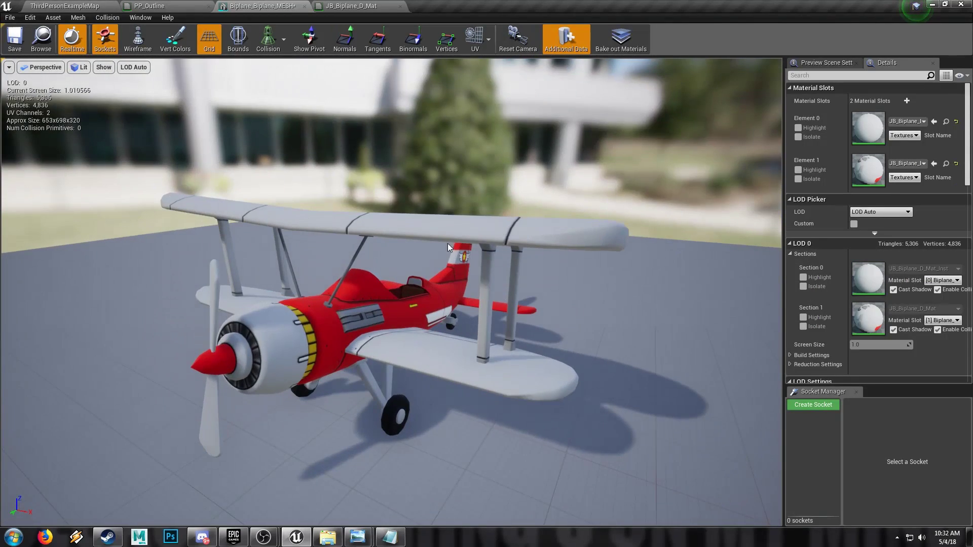
{"action": "left_click", "coordinate": [15, 40]}
Step: Place Biplane_Biplane_MESH on the floor of ThirdPersonExampleMap and rotate it about -22 degrees around Z
{"action": "left_click", "coordinate": [65, 5]}
{"action": "left_click_drag", "start_coordinate": [484, 474], "coordinate": [250, 305]}
{"action": "key", "text": "f"}
{"action": "left_click_drag", "start_coordinate": [414, 288], "coordinate": [446, 305], "text": "alt"}
{"action": "key", "text": "e"}
{"action": "left_click_drag", "start_coordinate": [429, 237], "coordinate": [345, 259]}
{"action": "key", "text": "w"}
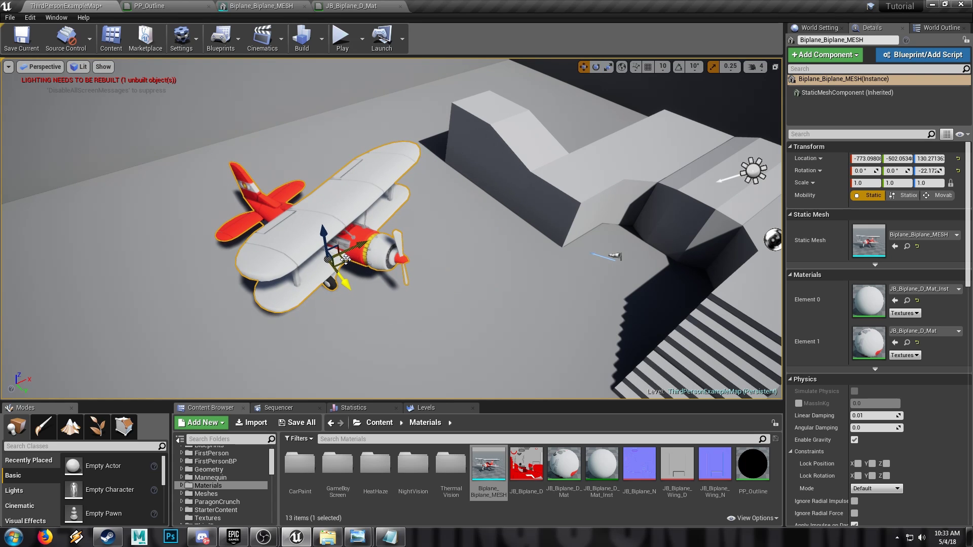
Step: Place the ThirdPersonIdle animation from the Mannequin Animations folder on the floor in front of the biplane
{"action": "key", "text": "f"}
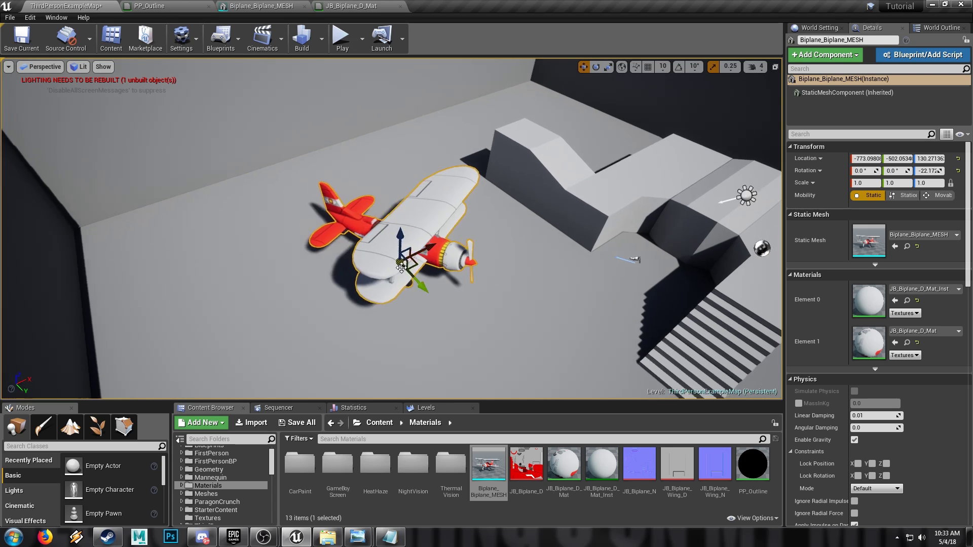
{"action": "scroll", "coordinate": [462, 299], "scroll_direction": "up", "scroll_amount": 4}
{"action": "left_click_drag", "start_coordinate": [524, 330], "coordinate": [494, 276], "text": "alt"}
{"action": "scroll", "coordinate": [568, 342], "scroll_direction": "down", "scroll_amount": 3}
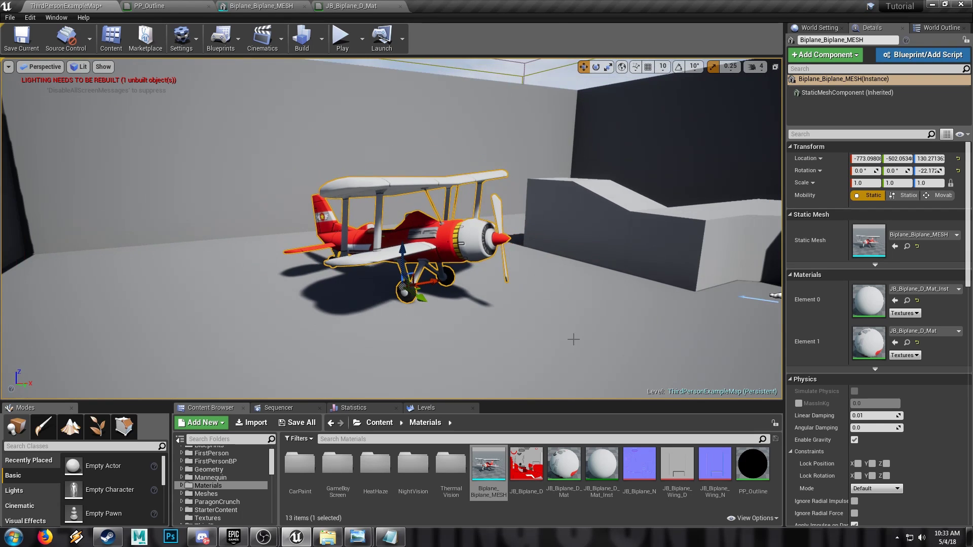
{"action": "left_click_drag", "start_coordinate": [573, 337], "coordinate": [580, 314], "text": "alt"}
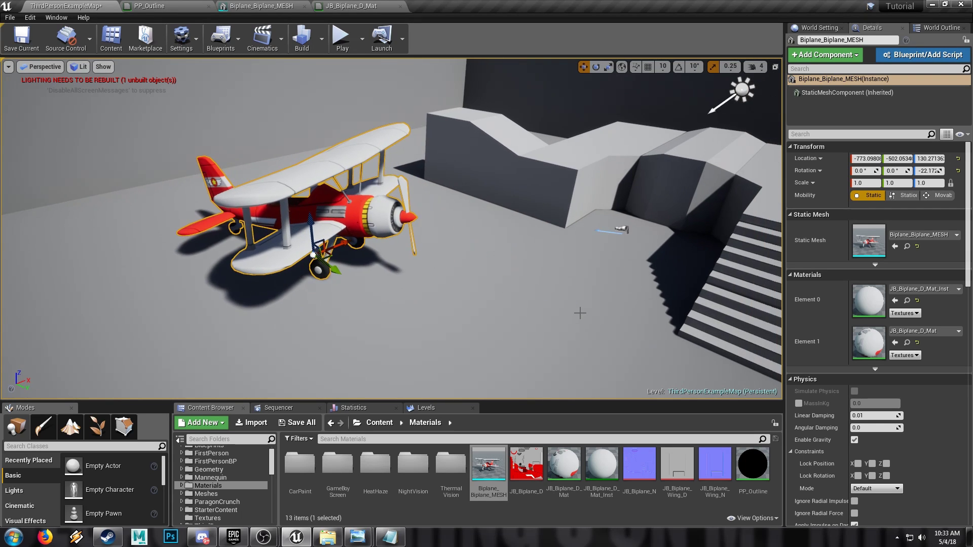
{"action": "left_click", "coordinate": [212, 477]}
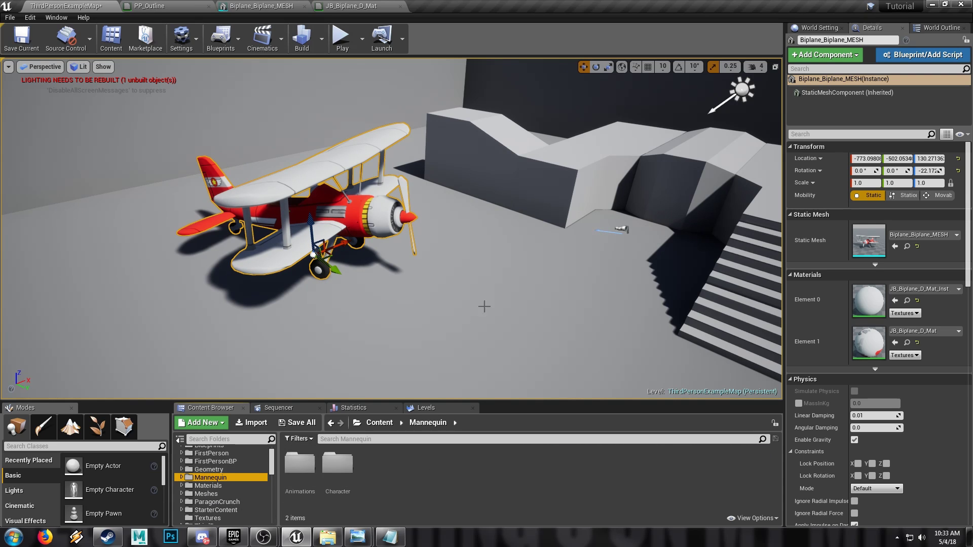
{"action": "double_click", "coordinate": [293, 462]}
{"action": "left_click_drag", "start_coordinate": [413, 462], "coordinate": [453, 256]}
Step: Play the level, run the character around the biplane and the idle mannequin, and end the play session
{"action": "left_click", "coordinate": [341, 38]}
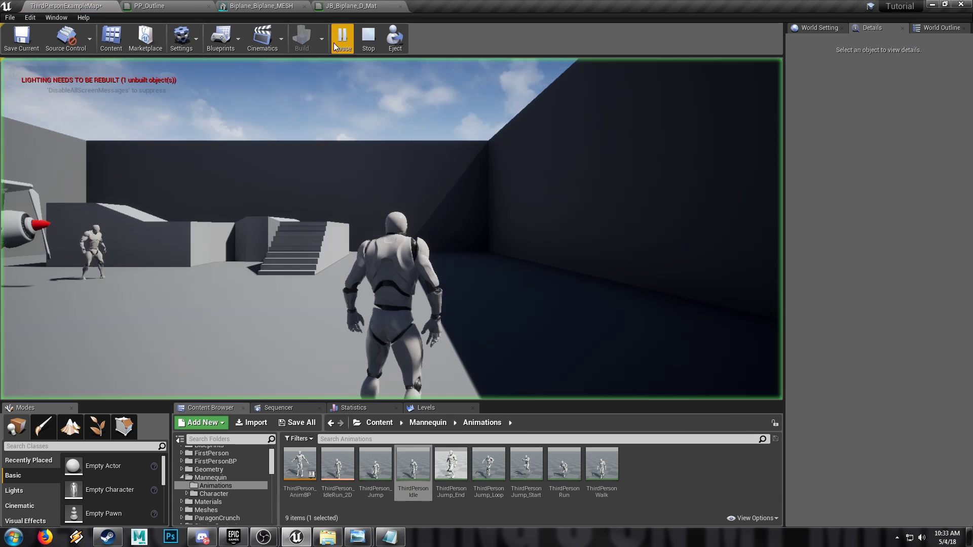
{"action": "key", "text": "w"}
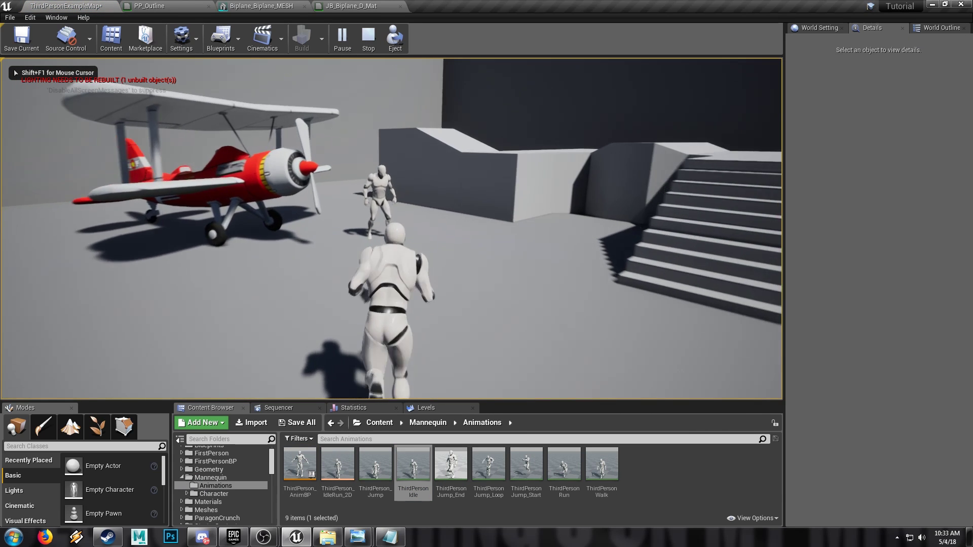
{"action": "key", "text": "s"}
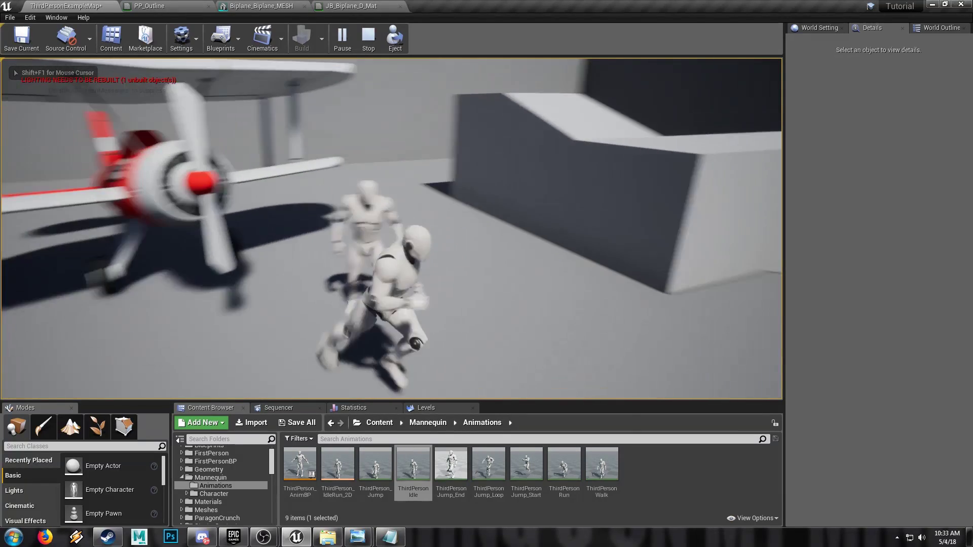
{"action": "key", "text": "a"}
{"action": "key", "text": "w"}
{"action": "key", "text": "d"}
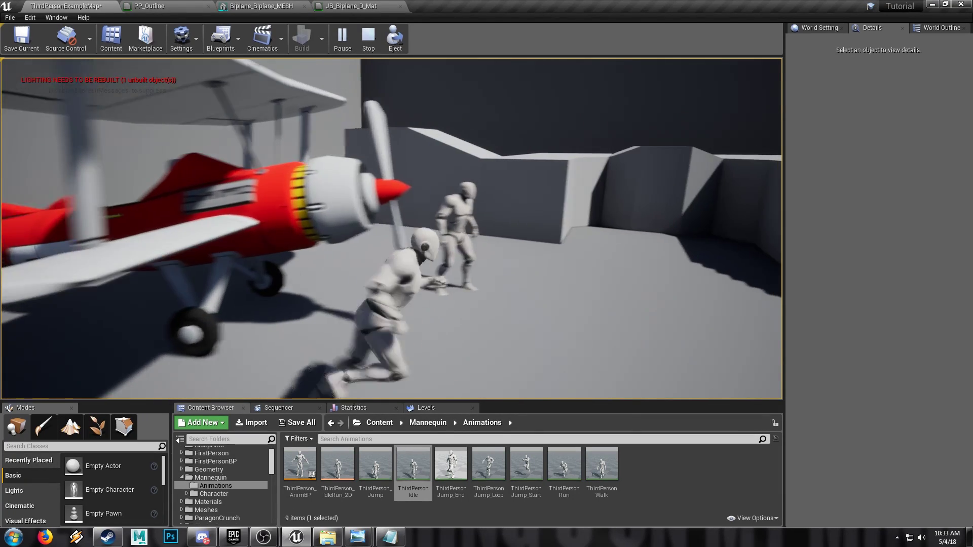
{"action": "key", "text": "w"}
{"action": "key", "text": "Escape"}
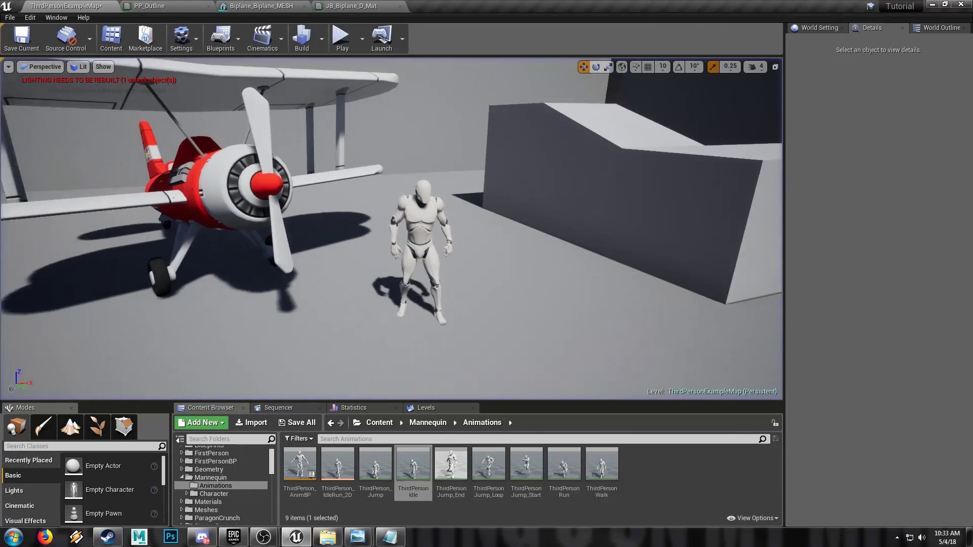
{"action": "key", "text": "w"}
{"action": "right_click_drag", "start_coordinate": [391, 228], "coordinate": [418, 256]}
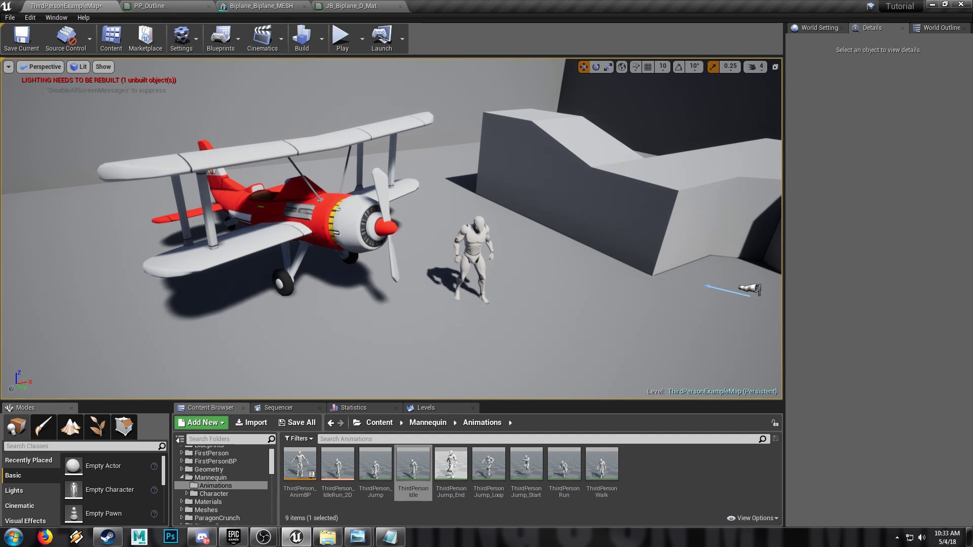
{"action": "key", "text": "s"}
{"action": "right_click_drag", "start_coordinate": [358, 271], "coordinate": [358, 276]}
{"action": "key", "text": "q"}
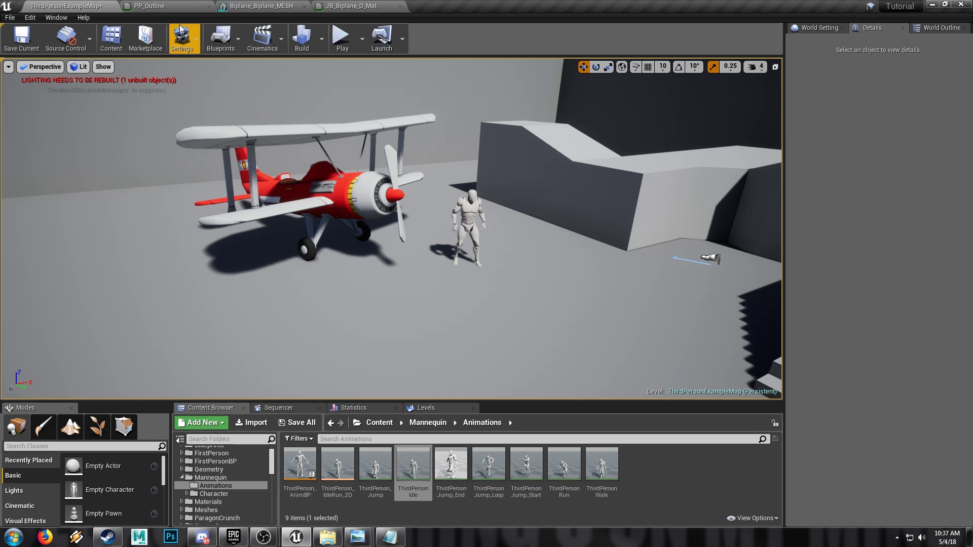
Step: Examine the node graph of the PP_Outline post process material, including its SceneDepth and WorldNormal branches
{"action": "left_click", "coordinate": [153, 6]}
{"action": "mouse_move", "coordinate": [427, 294]}
{"action": "right_mouse_down"}
{"action": "mouse_move", "coordinate": [429, 323]}
{"action": "mouse_move", "coordinate": [433, 308]}
{"action": "right_mouse_up"}
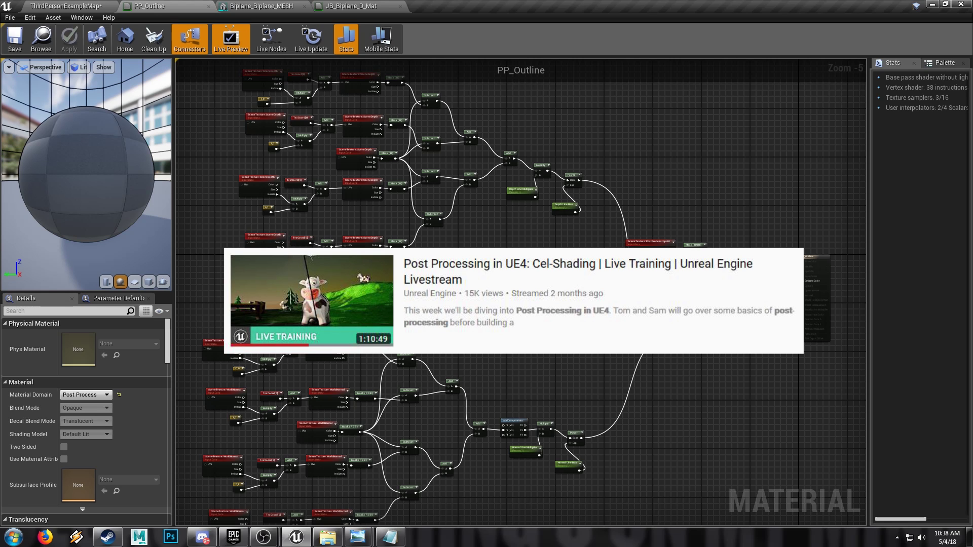
{"action": "right_click_drag", "start_coordinate": [387, 292], "coordinate": [439, 348]}
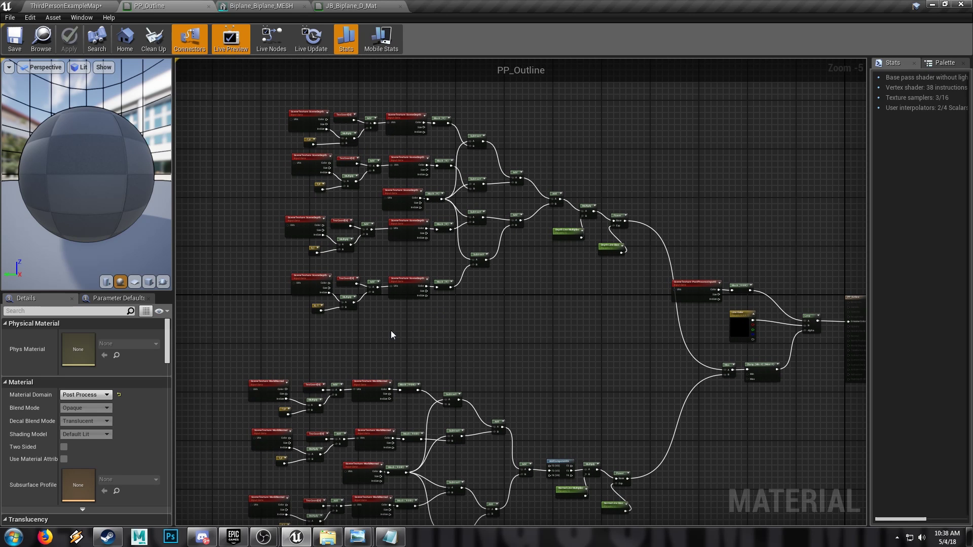
{"action": "scroll", "coordinate": [484, 335], "scroll_direction": "up", "scroll_amount": 3}
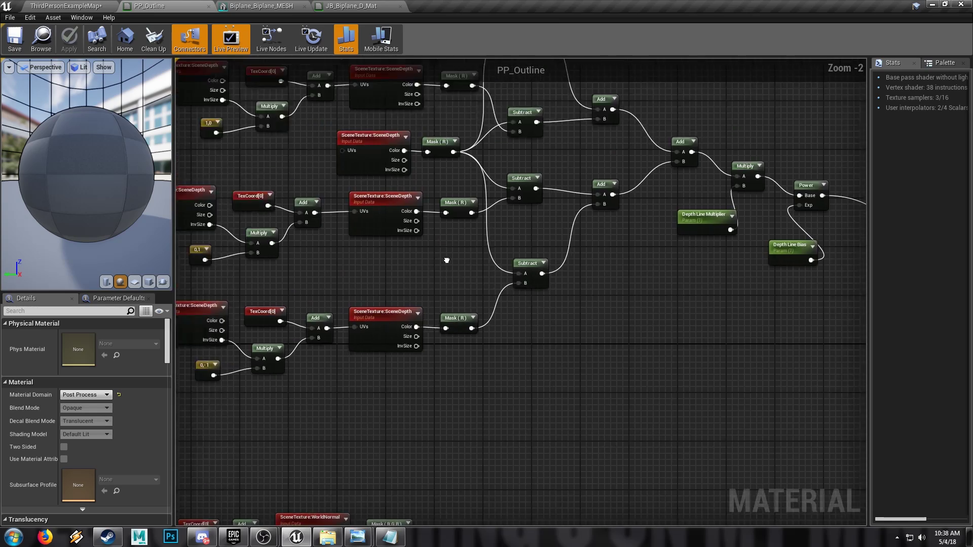
{"action": "right_click_drag", "start_coordinate": [446, 260], "coordinate": [566, 383]}
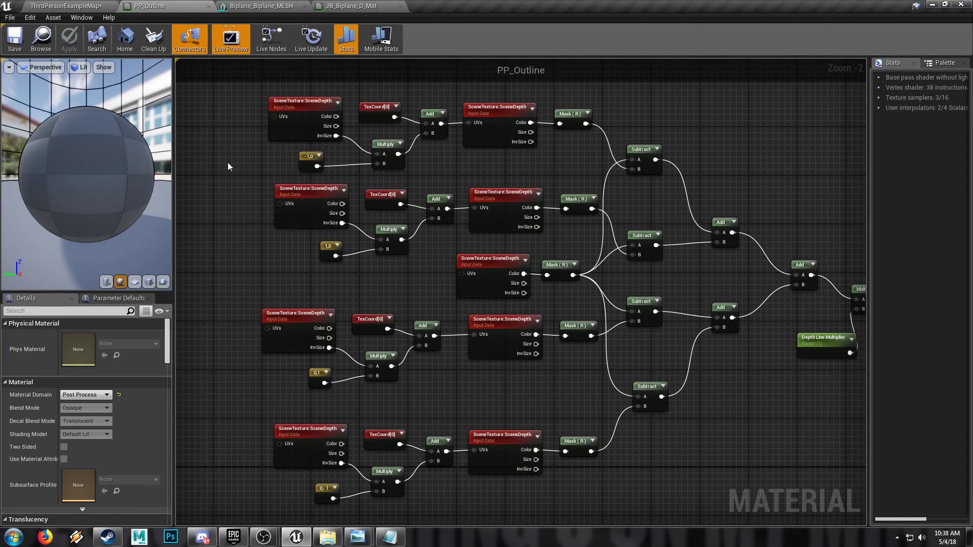
{"action": "right_click", "coordinate": [453, 323]}
{"action": "left_click", "coordinate": [522, 372]}
{"action": "scroll", "coordinate": [570, 380], "scroll_direction": "down", "scroll_amount": 6}
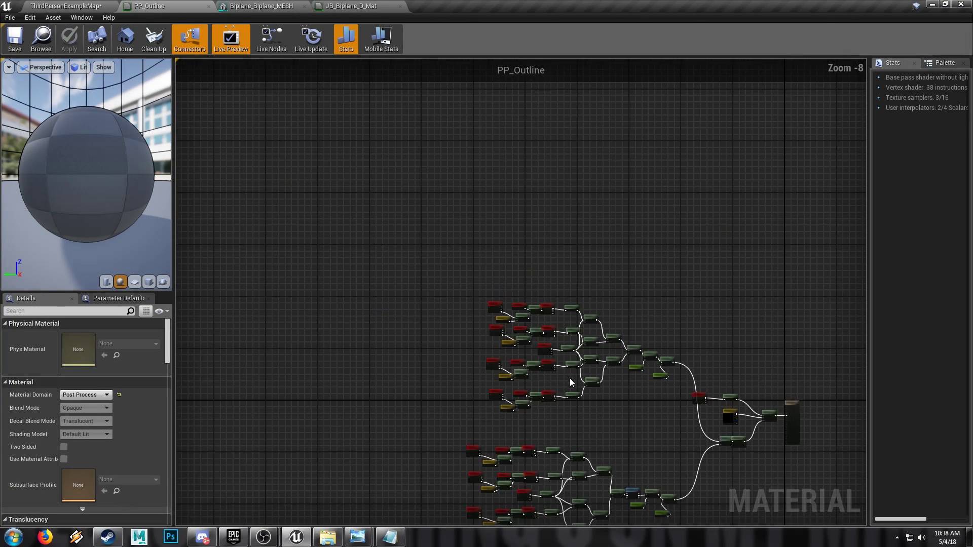
{"action": "right_click_drag", "start_coordinate": [581, 383], "coordinate": [492, 251]}
{"action": "scroll", "coordinate": [488, 272], "scroll_direction": "up", "scroll_amount": 3}
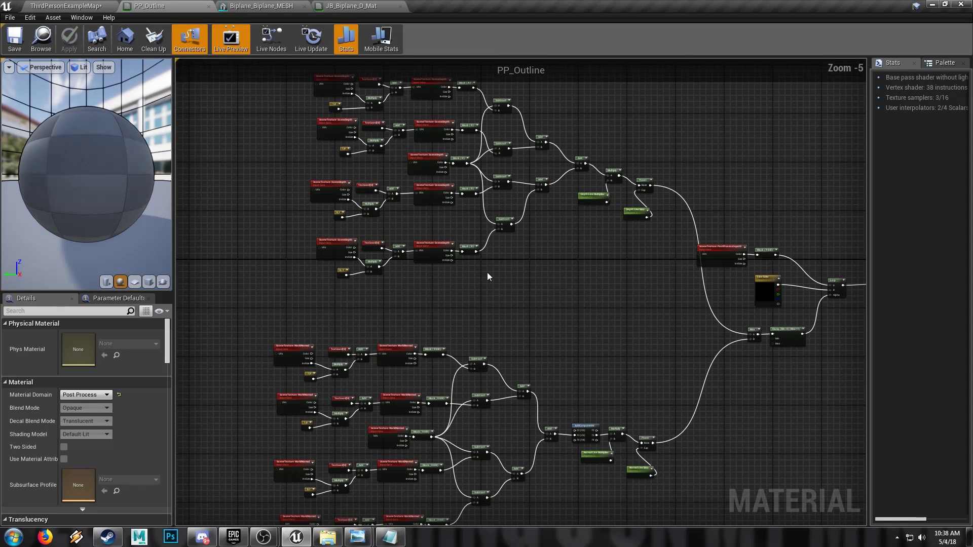
{"action": "right_click_drag", "start_coordinate": [485, 272], "coordinate": [466, 343]}
{"action": "scroll", "coordinate": [307, 226], "scroll_direction": "up", "scroll_amount": 3}
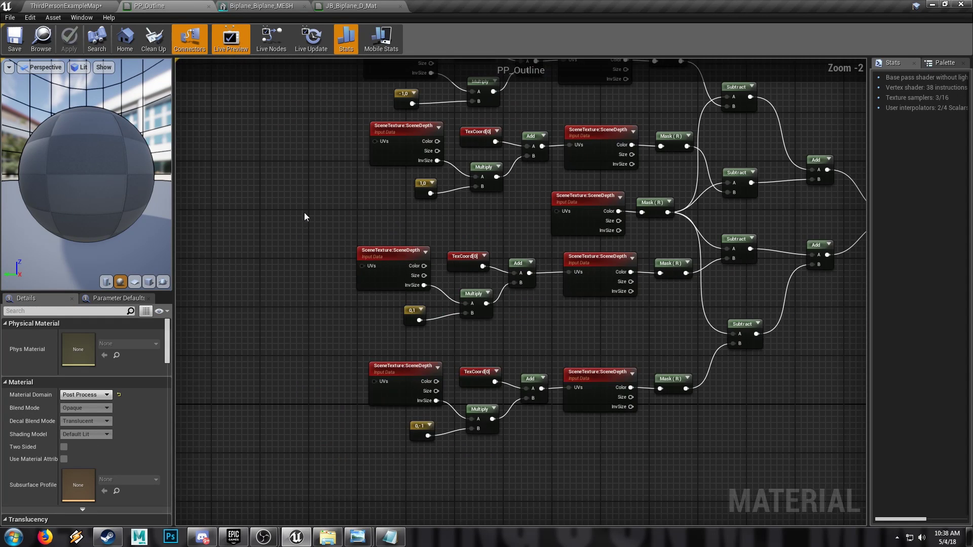
{"action": "right_click_drag", "start_coordinate": [304, 212], "coordinate": [178, 232]}
{"action": "scroll", "coordinate": [259, 279], "scroll_direction": "down", "scroll_amount": 6}
{"action": "scroll", "coordinate": [314, 294], "scroll_direction": "up", "scroll_amount": 1}
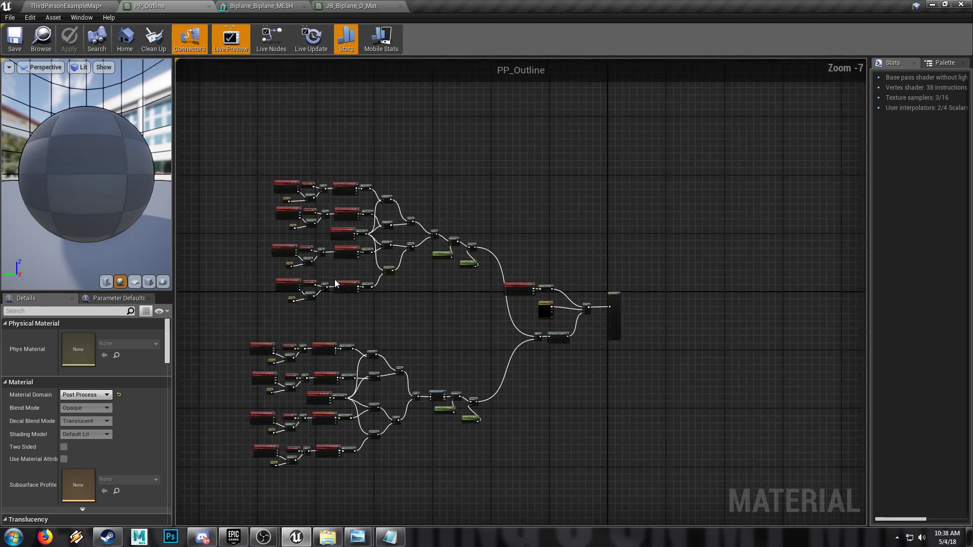